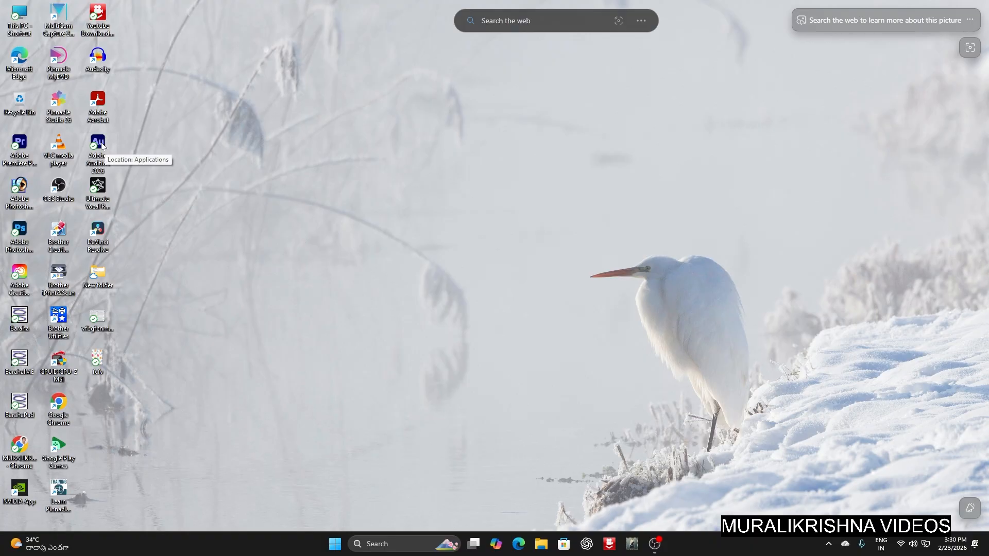
Open Adobe Audition and start a new audio file for recording, named Adobe Audition-1
double_click(98, 143)
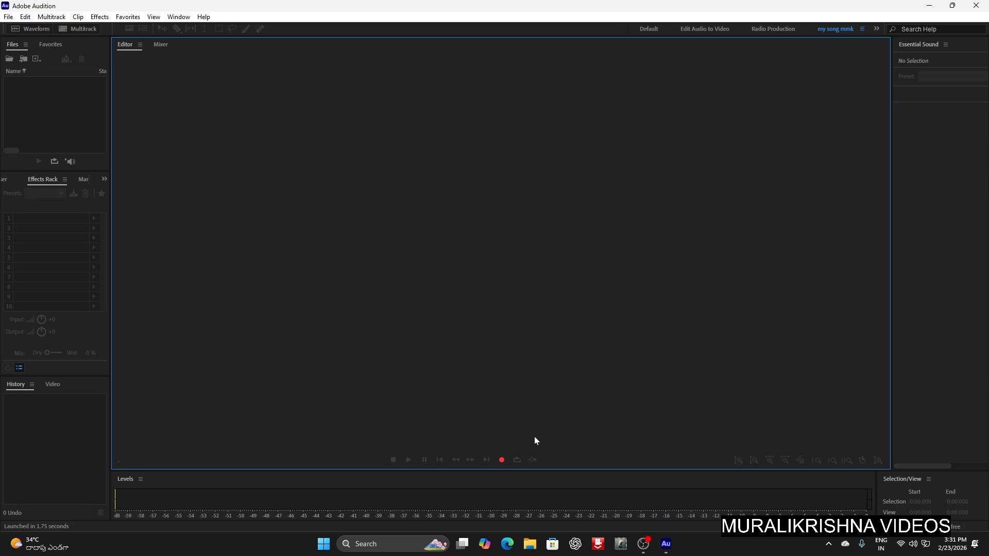
left_click(502, 460)
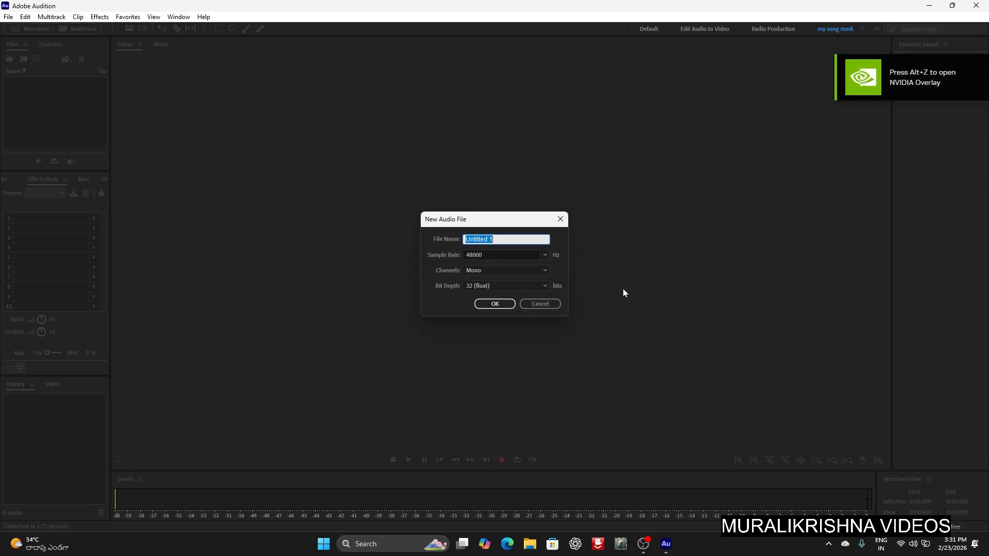
right_click(497, 238)
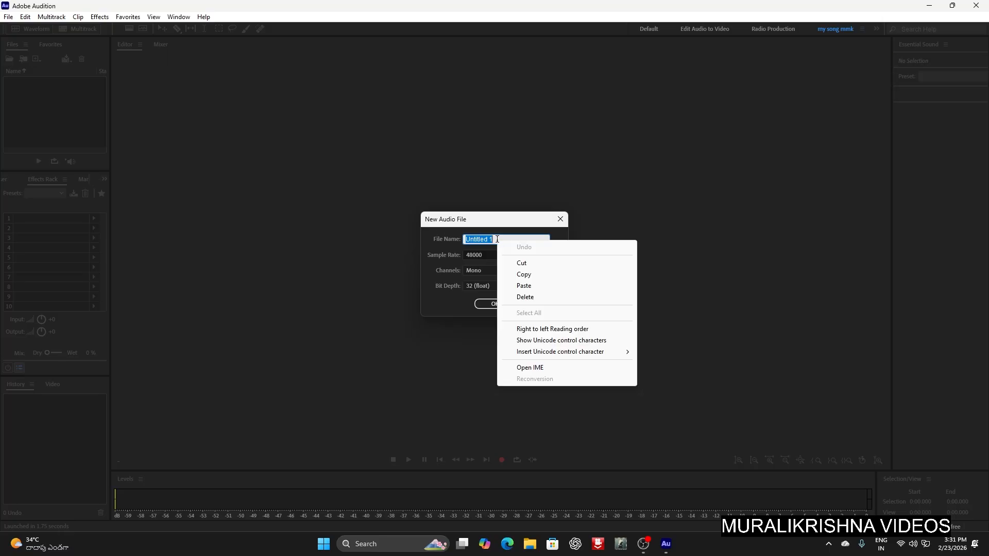
left_click(524, 285)
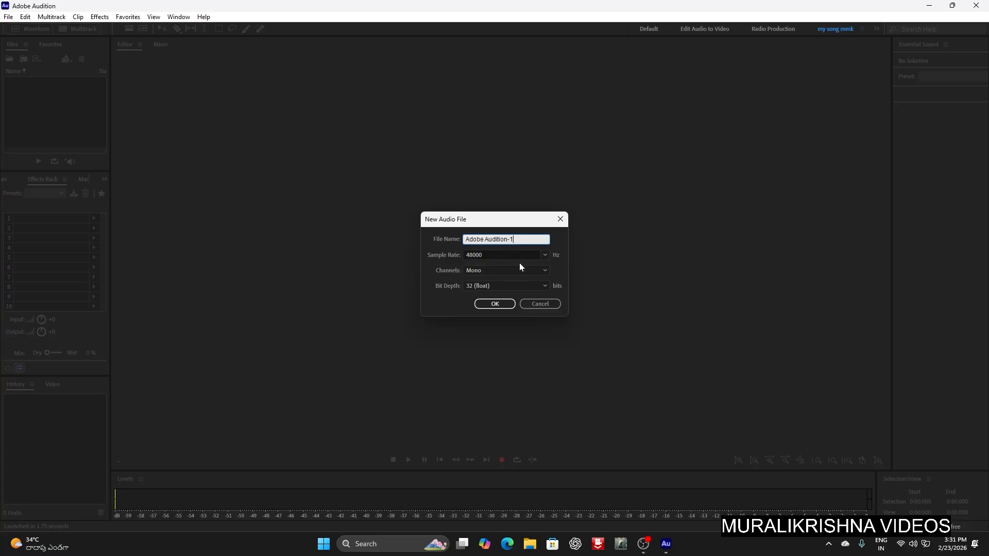
Create the audio file with a 48000 Hz sample rate, Mono channels and 32 (float) bit depth
left_click(545, 255)
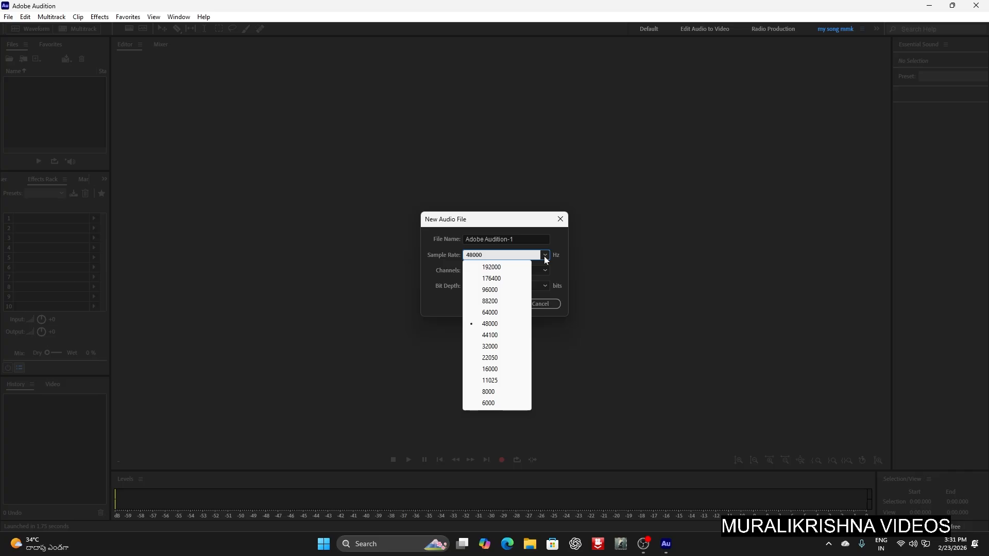
left_click(545, 255)
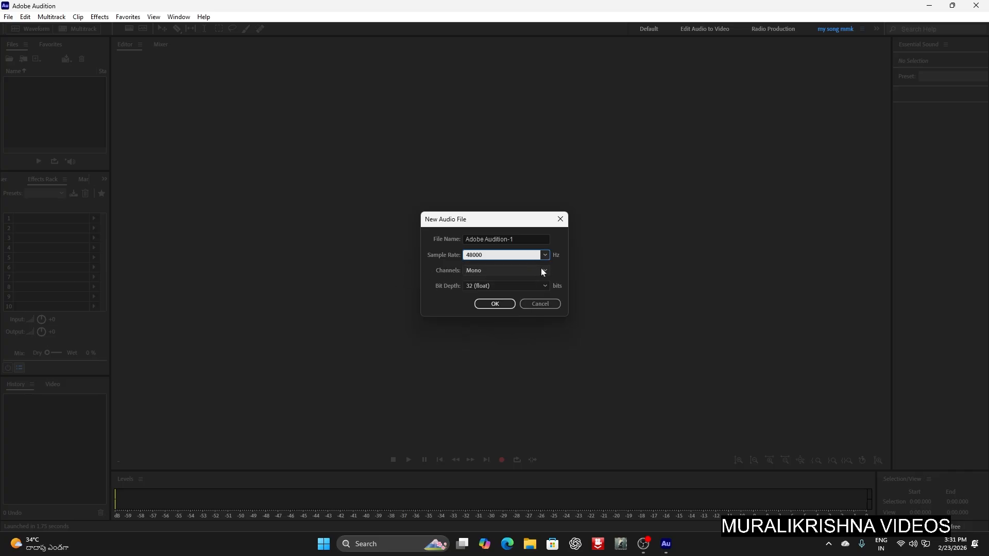
left_click(543, 270)
left_click(543, 272)
left_click(526, 286)
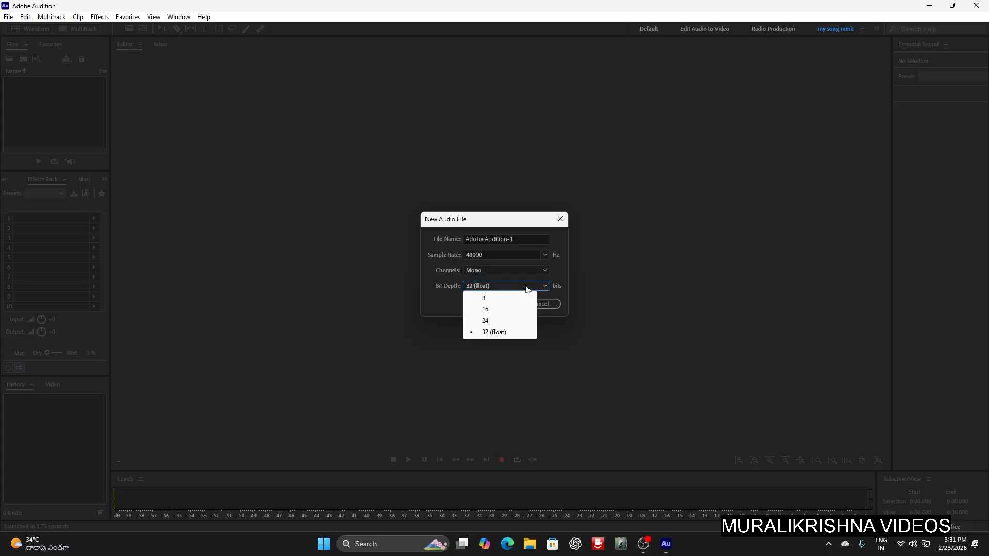
left_click(527, 287)
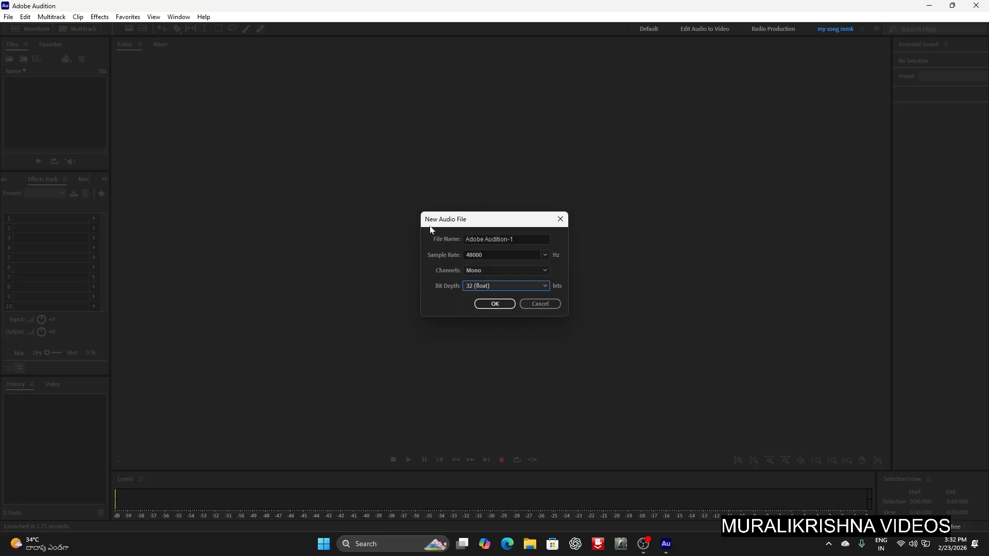
left_click_drag(479, 221, 508, 216)
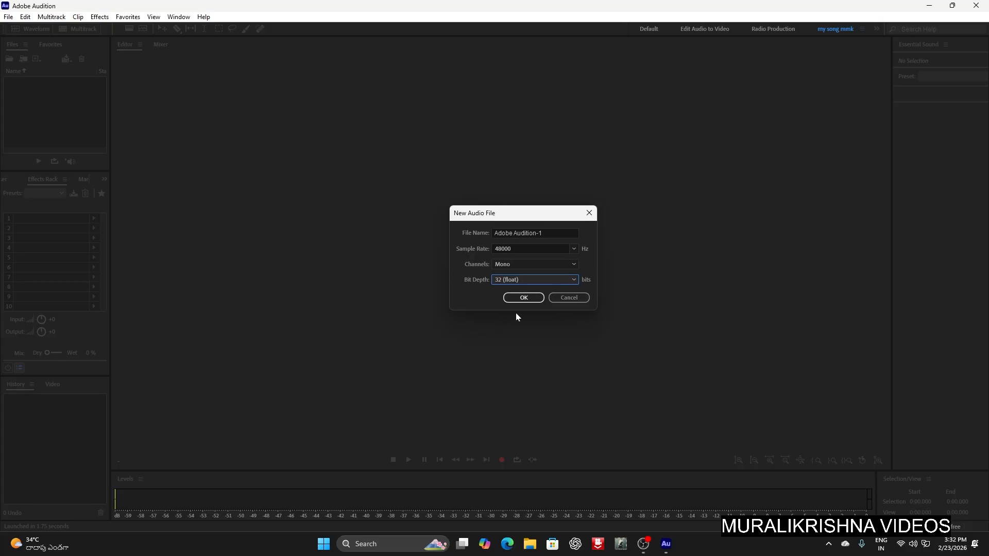
left_click(523, 297)
Record a voice take about 1 minute 27 seconds long into the new file and stop the recording
key("shift+space")
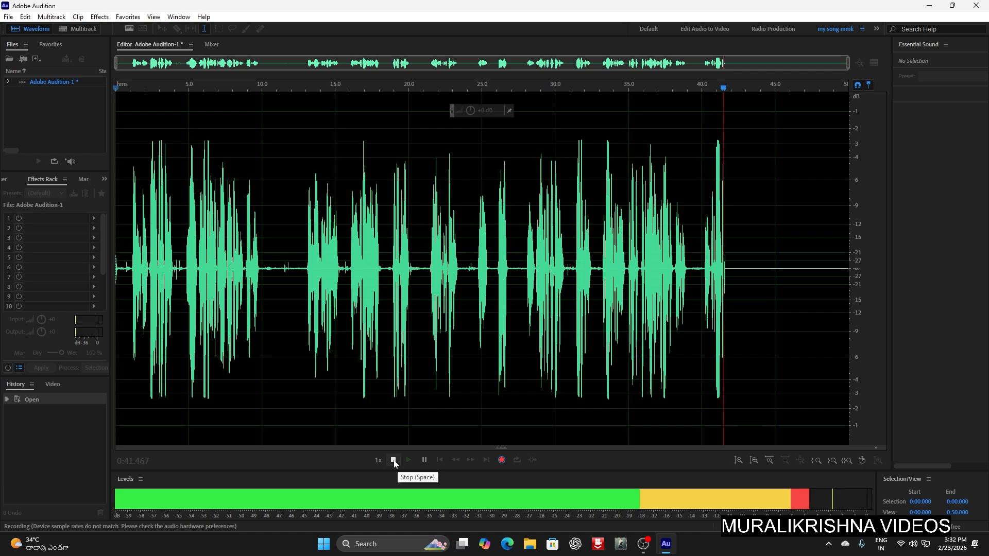
left_click(424, 460)
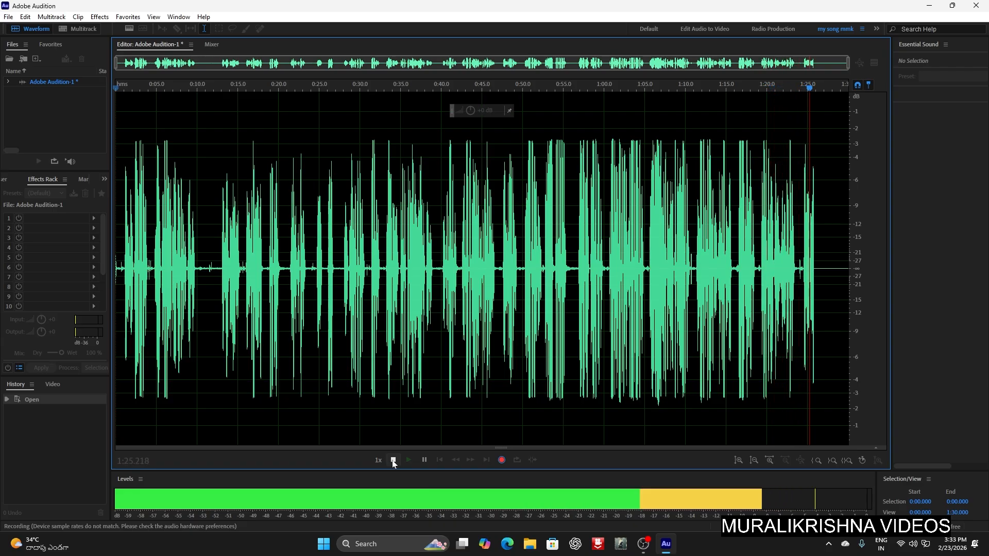
left_click(393, 460)
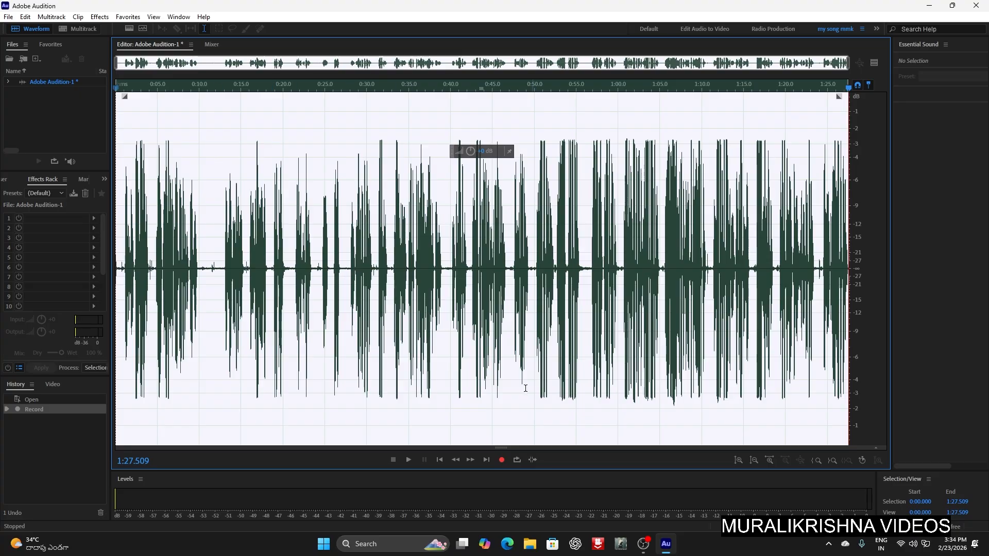
Select the speech-free gap from about 0:09.8 to 0:13.1 and capture it as a noise print
left_click(408, 460)
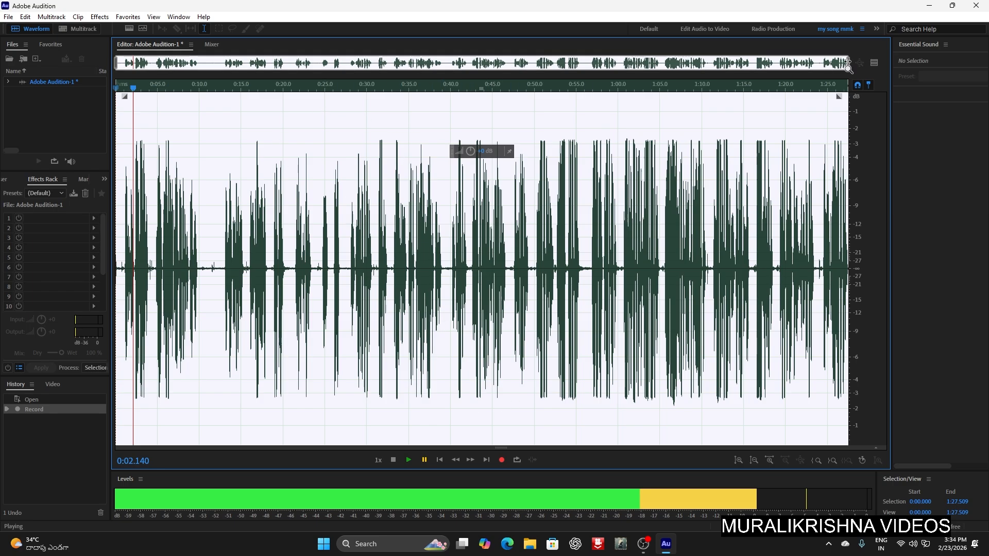
left_click_drag(847, 65, 148, 86)
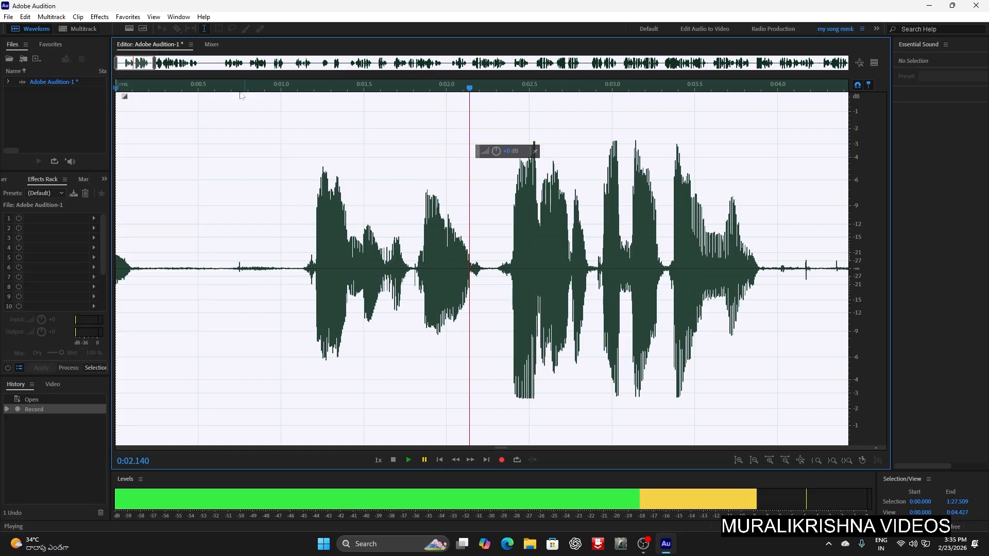
left_click_drag(146, 63, 214, 90)
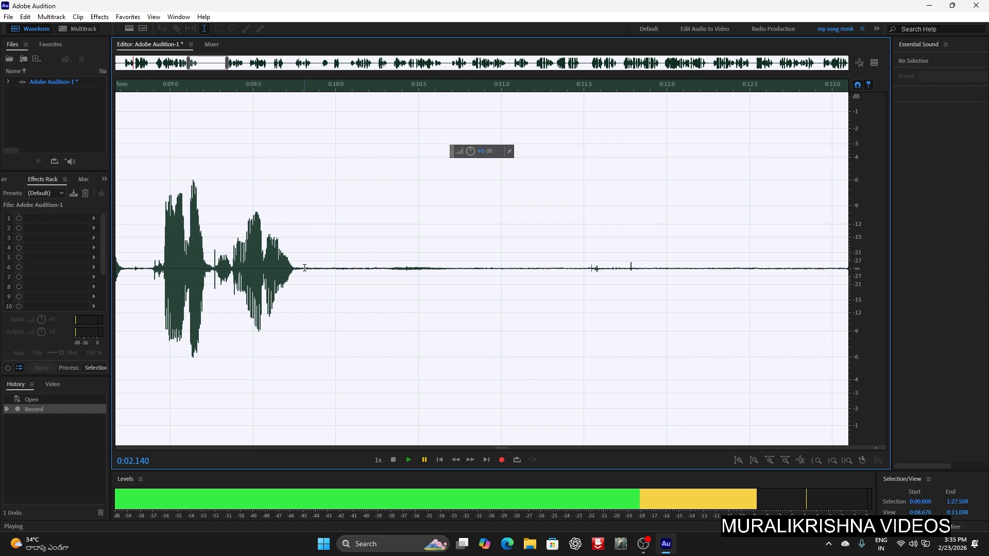
left_click_drag(304, 268, 746, 285)
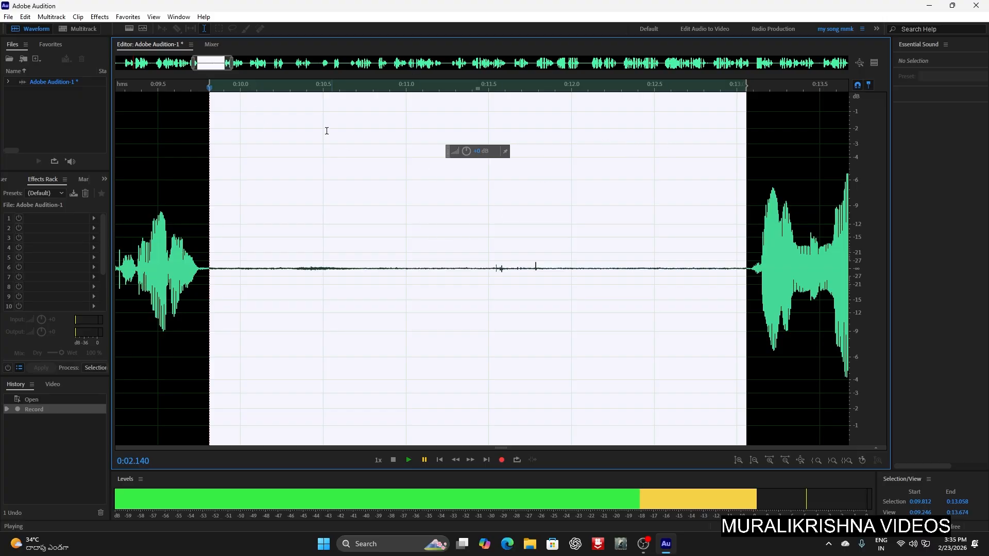
left_click(98, 17)
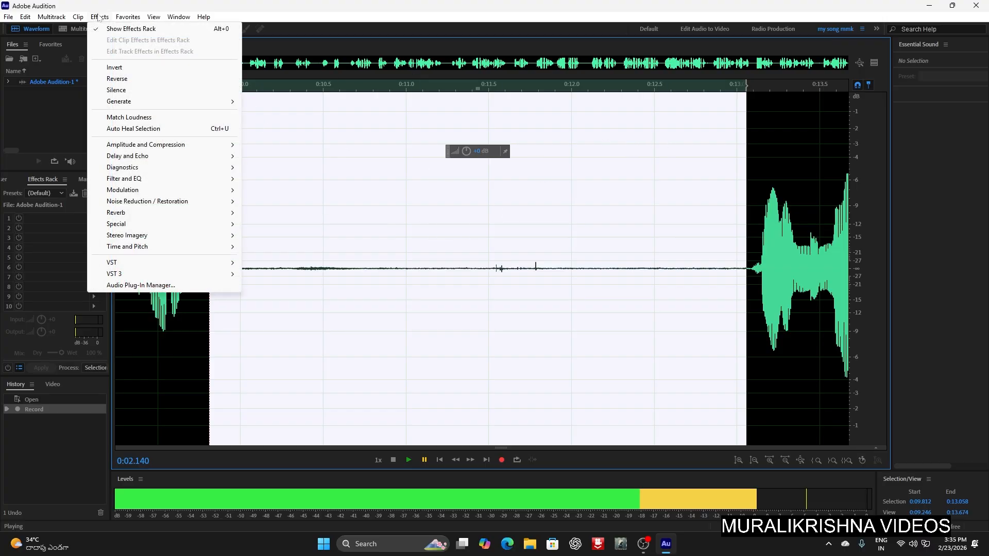
mouse_move(169, 204)
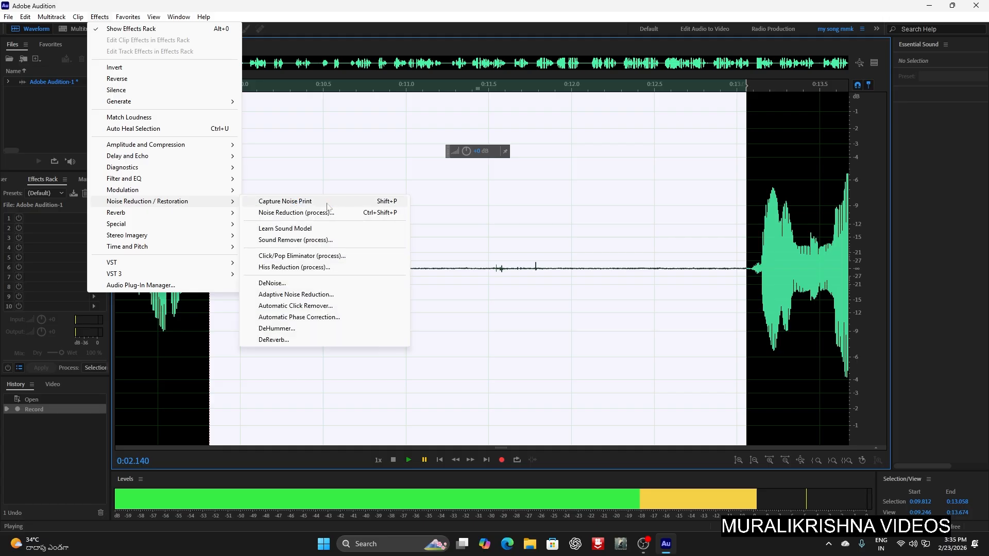
left_click(285, 201)
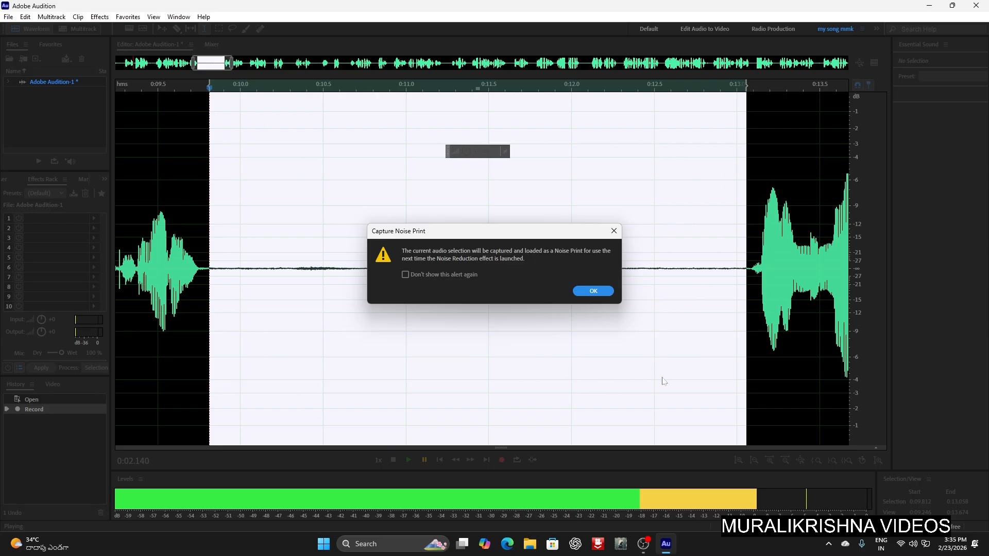
left_click(595, 291)
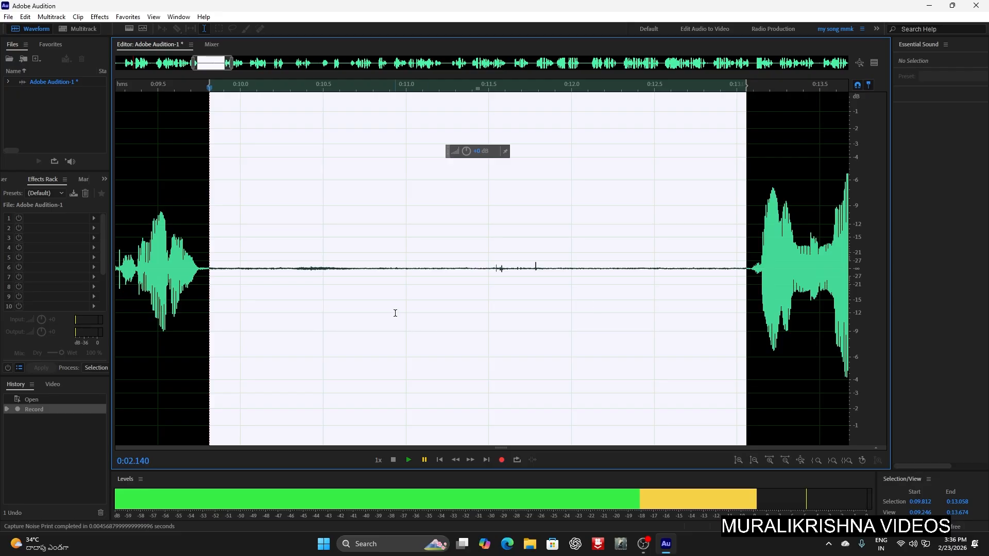
Apply the DeNoise effect to the entire recording with the Light Noise Reduction preset
key("ctrl+a")
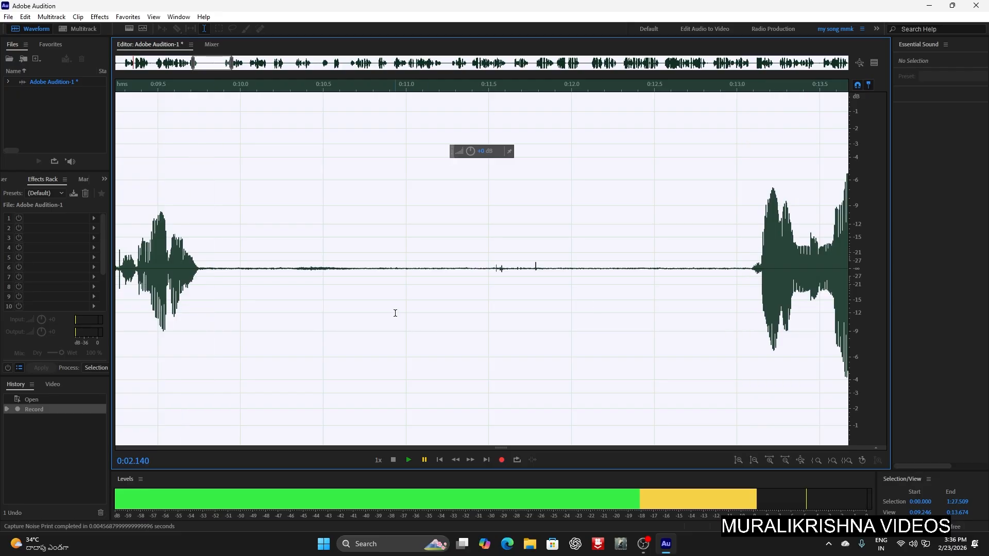
left_click(99, 17)
mouse_move(154, 203)
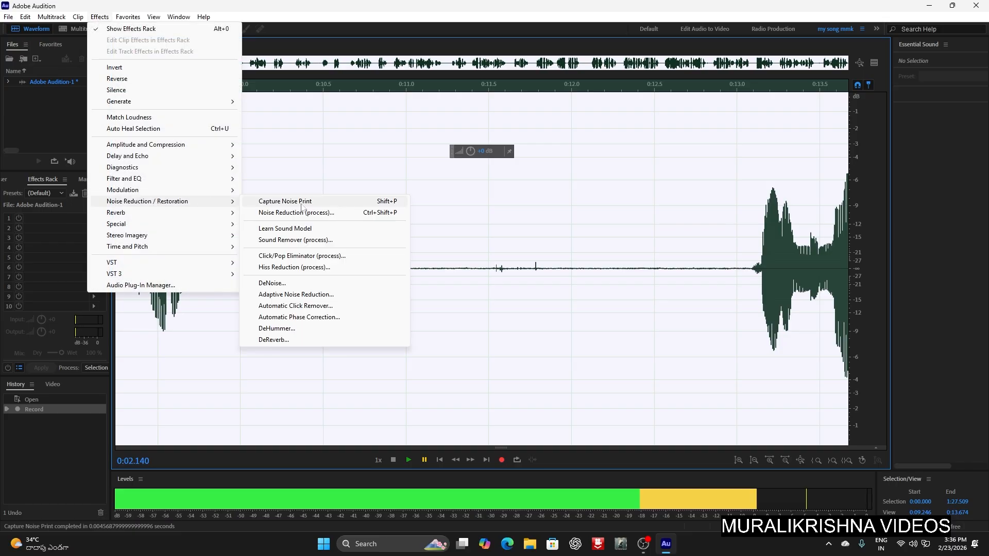
left_click(282, 282)
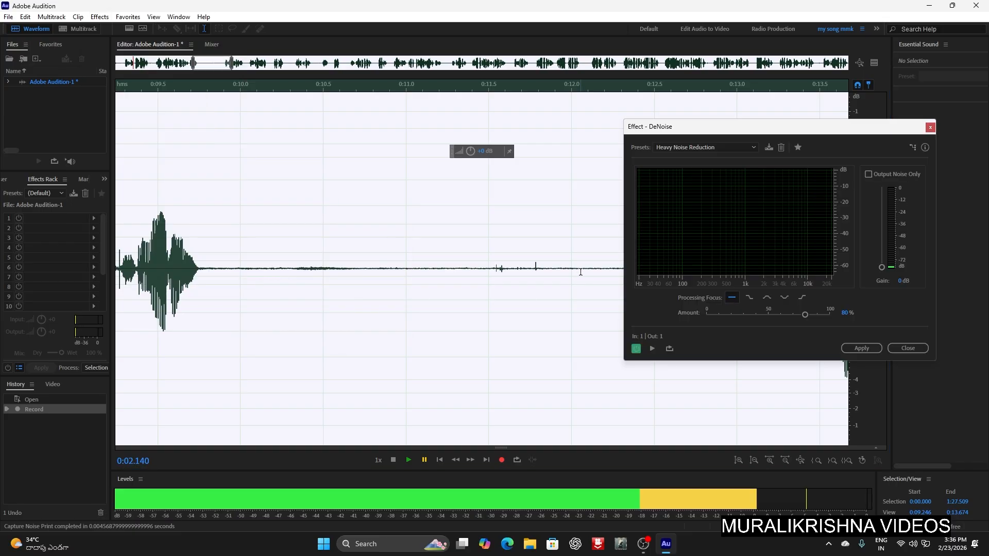
left_click_drag(745, 128, 706, 132)
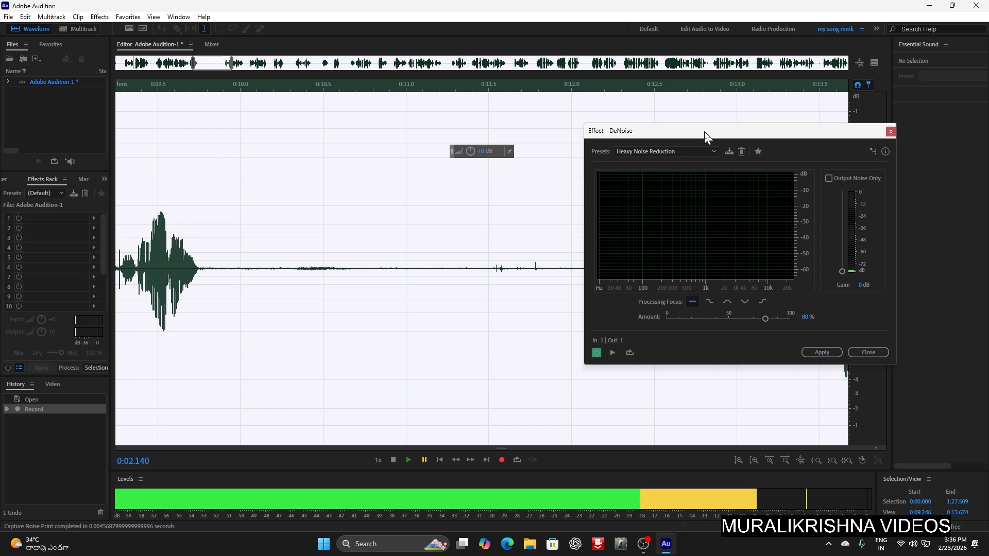
left_click(705, 154)
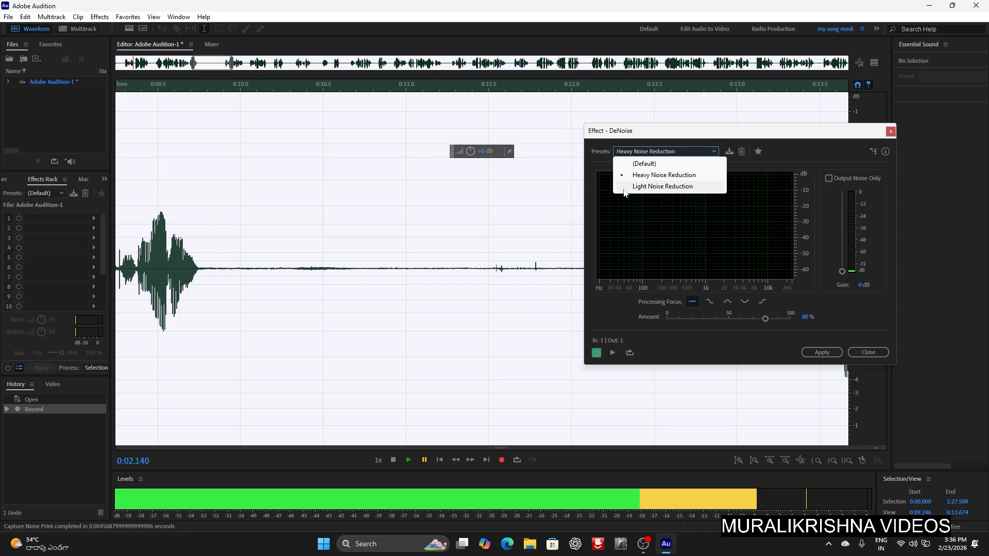
left_click(654, 187)
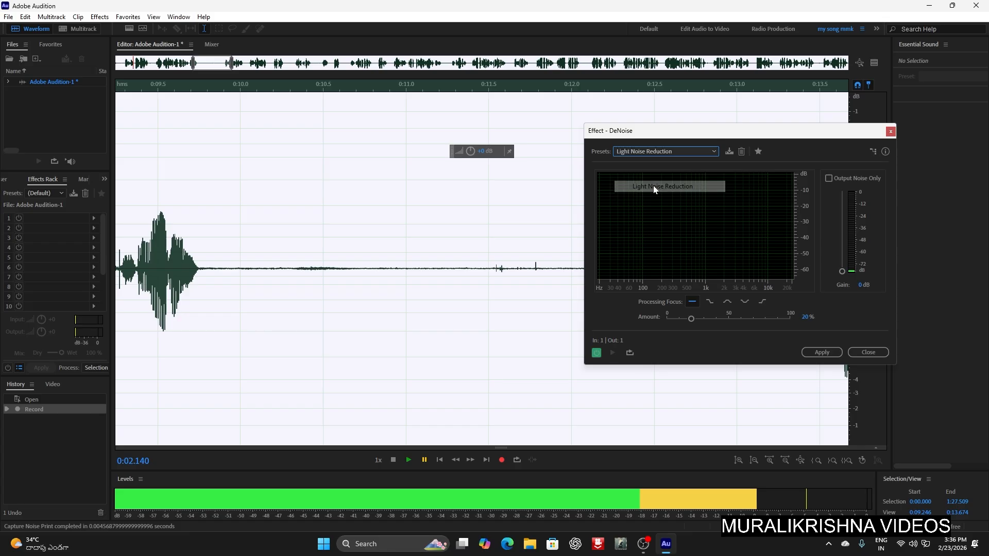
left_click(820, 352)
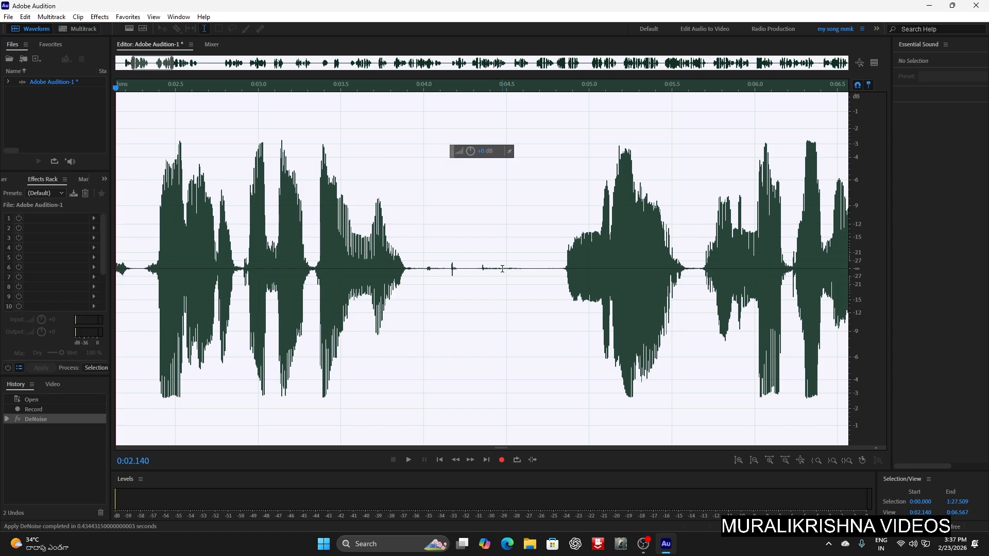
Apply DeNoise to the entire recording once more, using the Heavy Noise Reduction preset
left_click(100, 17)
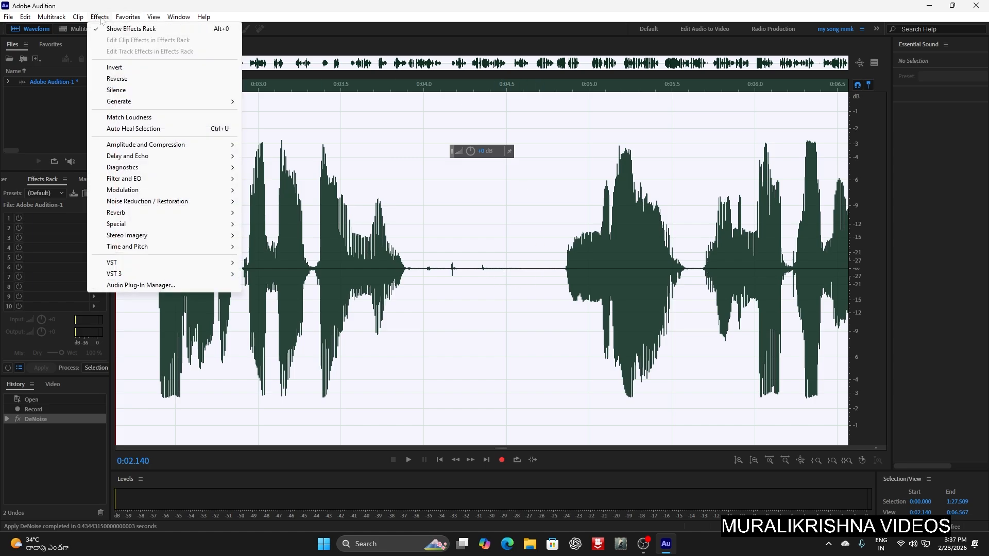
mouse_move(128, 17)
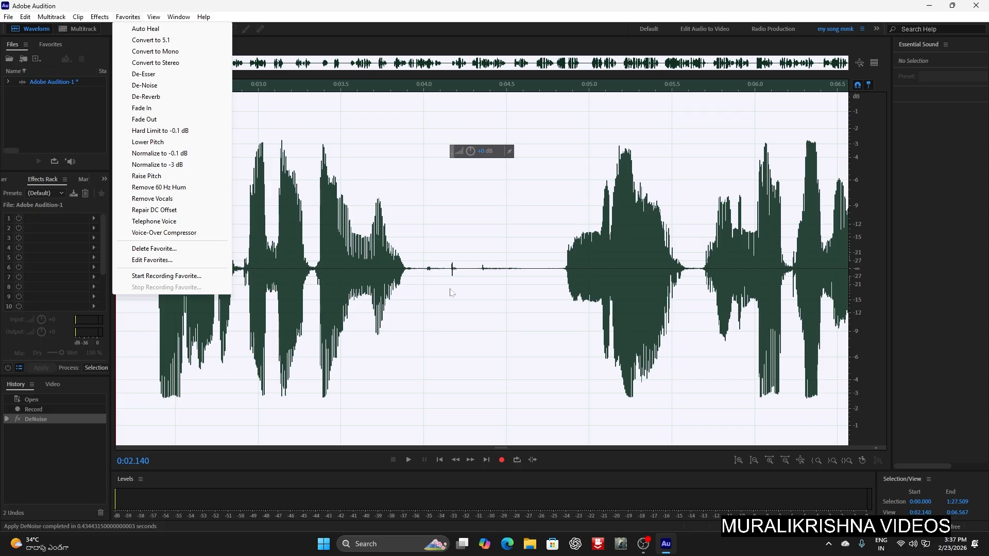
mouse_move(170, 201)
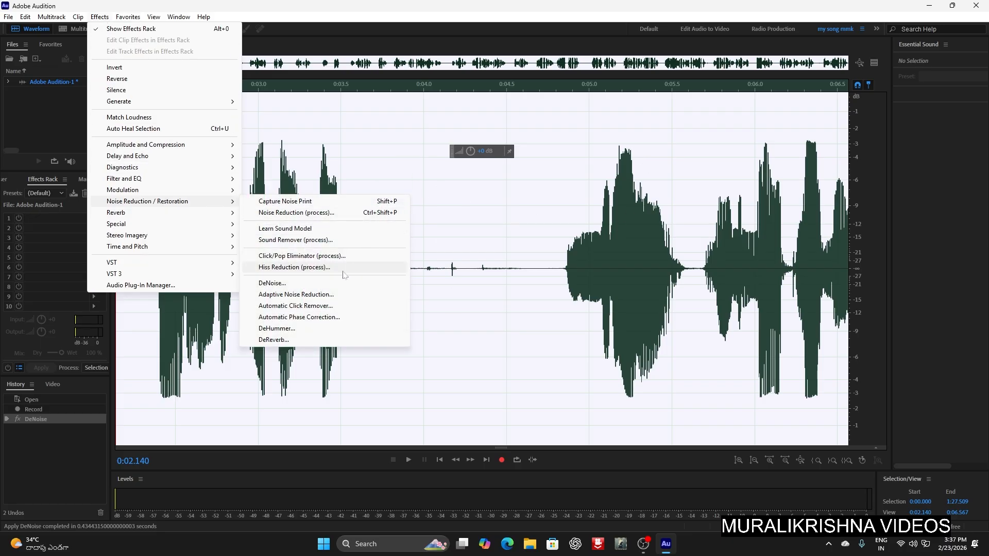
left_click(283, 283)
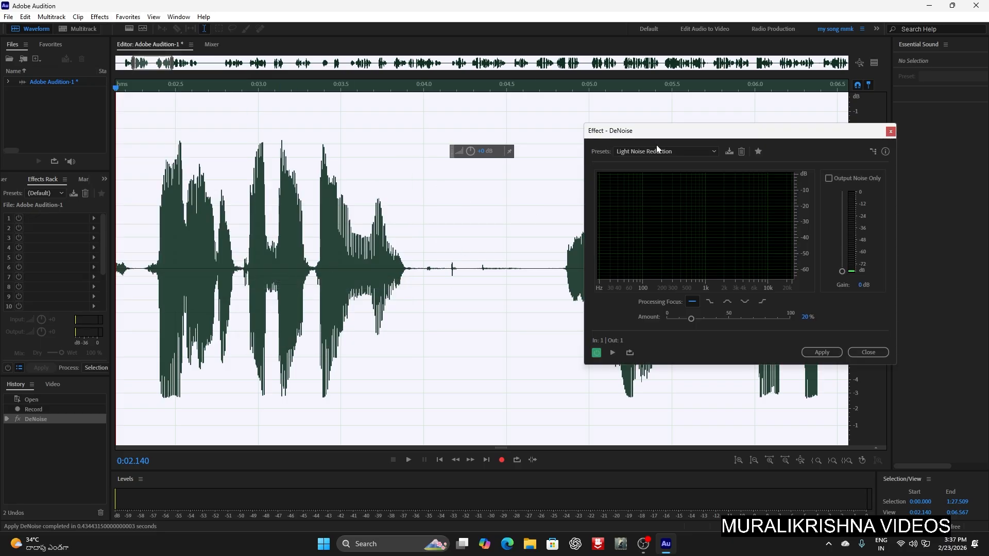
left_click(692, 151)
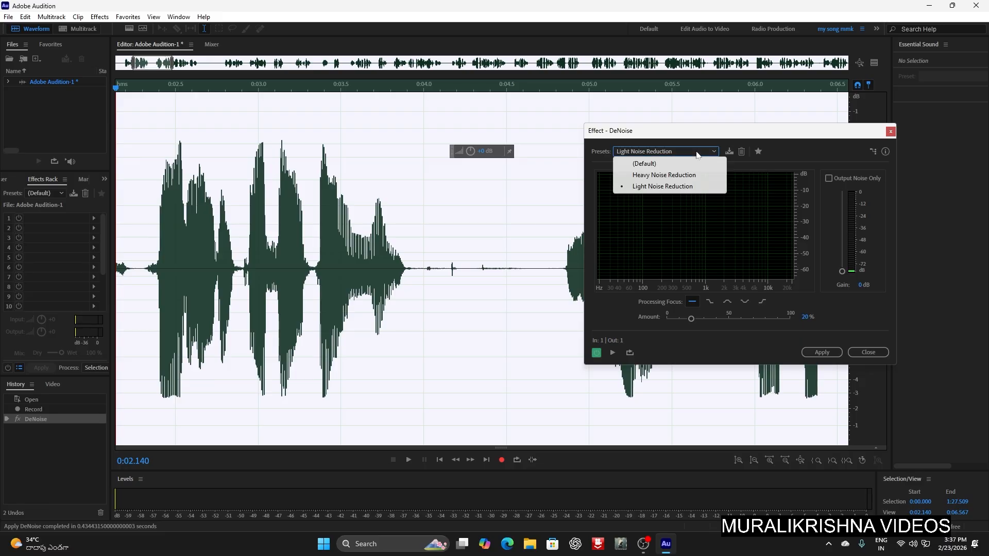
left_click(662, 175)
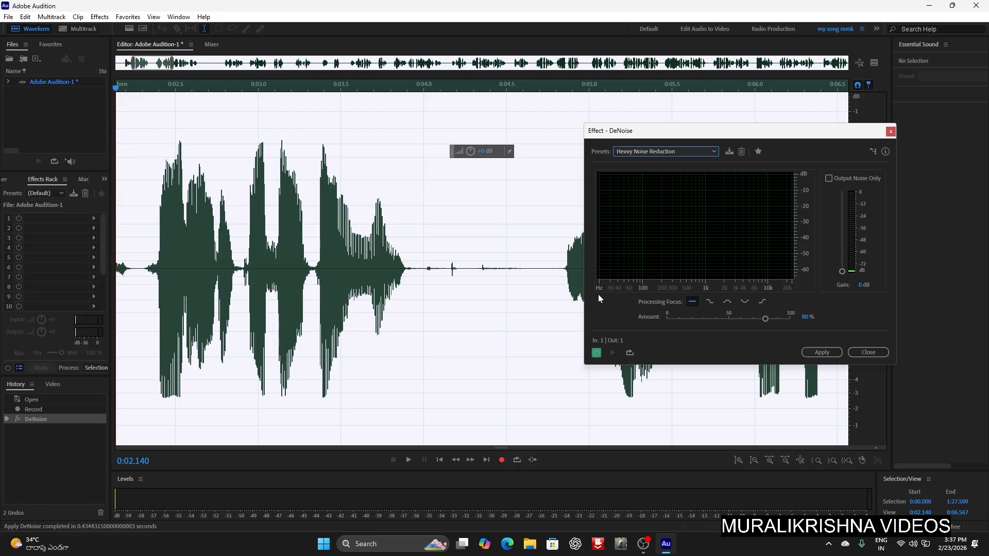
left_click(826, 354)
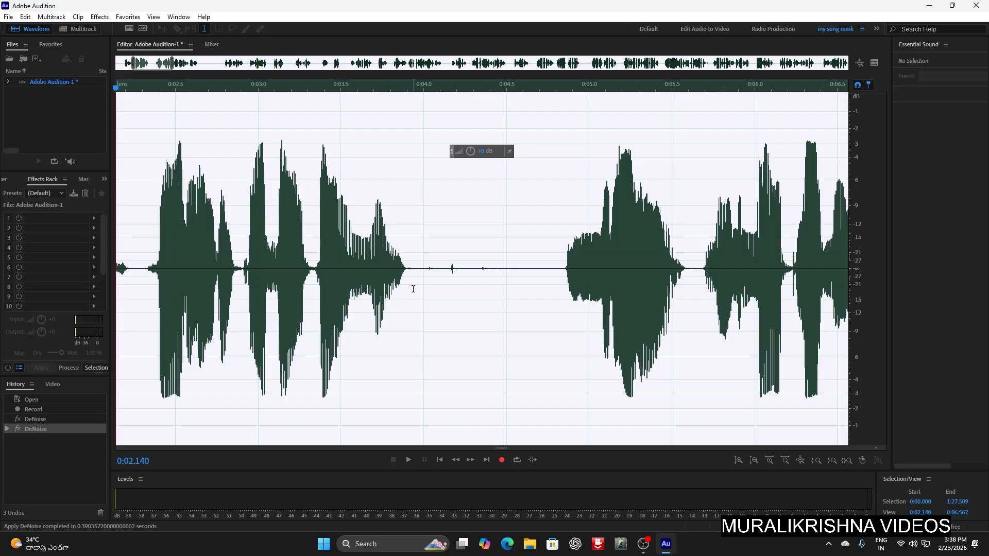
Apply the Amplify effect to the entire recording with the +3dB Boost preset
left_click(100, 16)
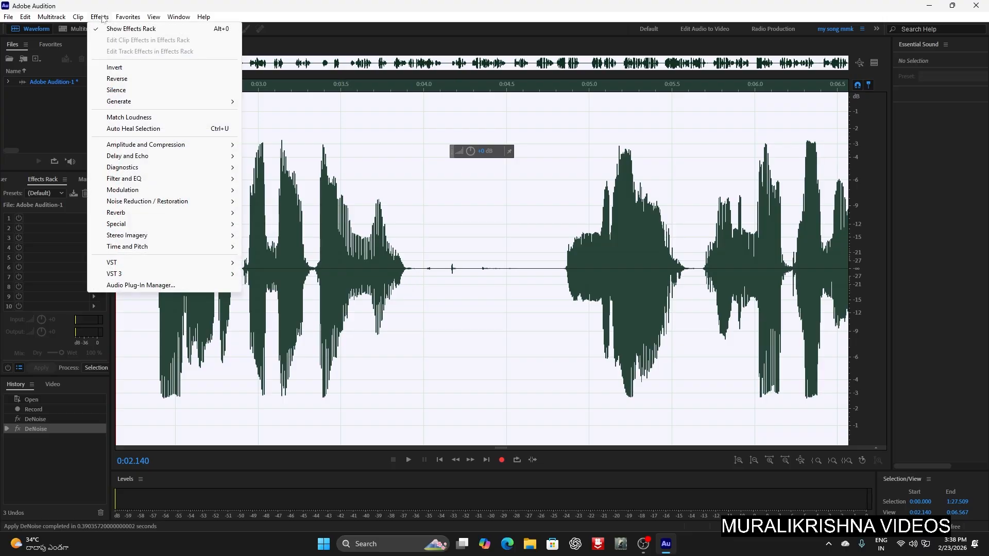
mouse_move(135, 147)
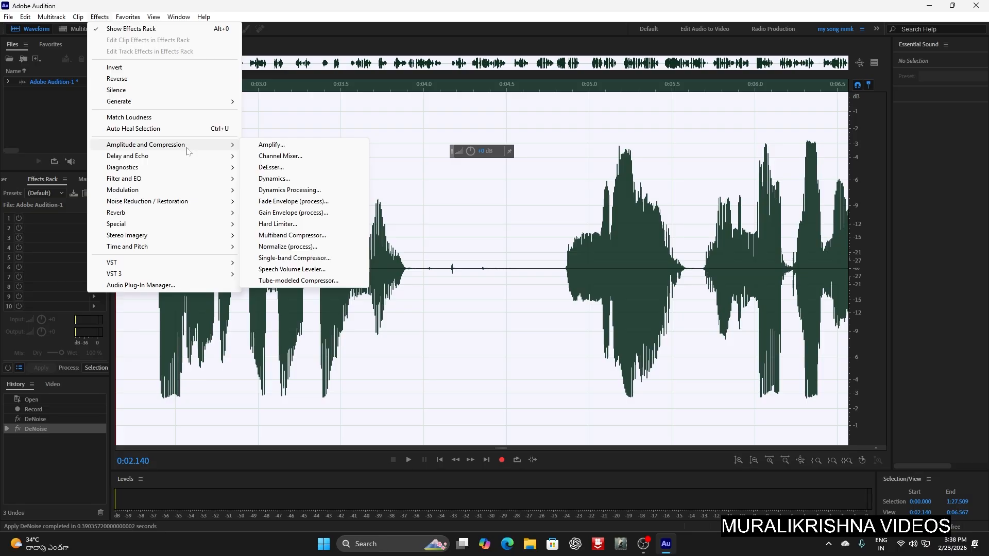
left_click(276, 145)
left_click(511, 217)
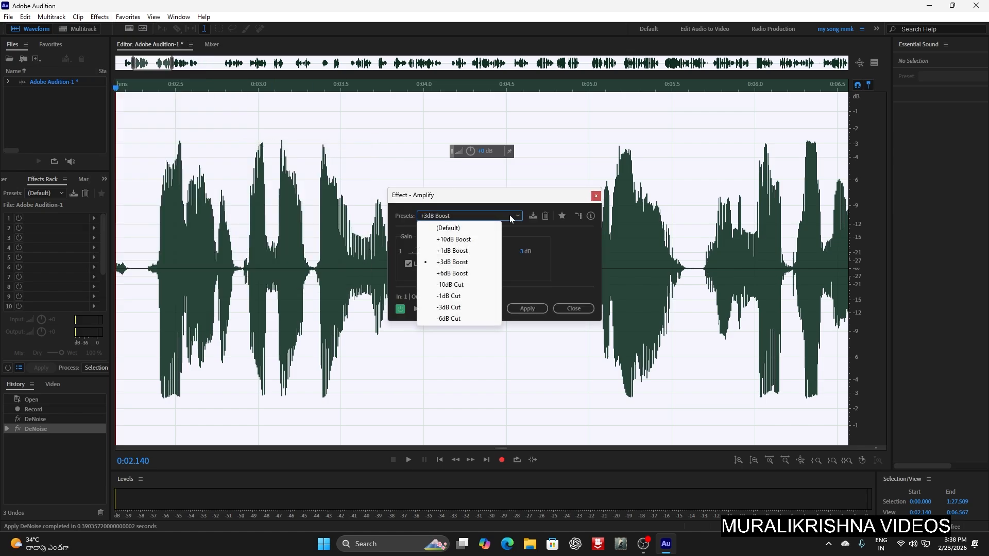
left_click(511, 217)
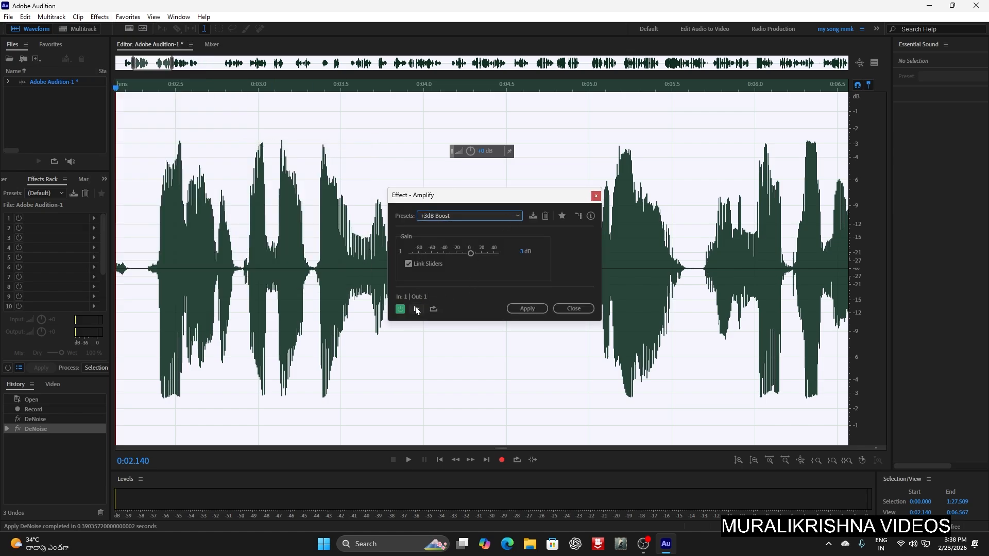
left_click(532, 309)
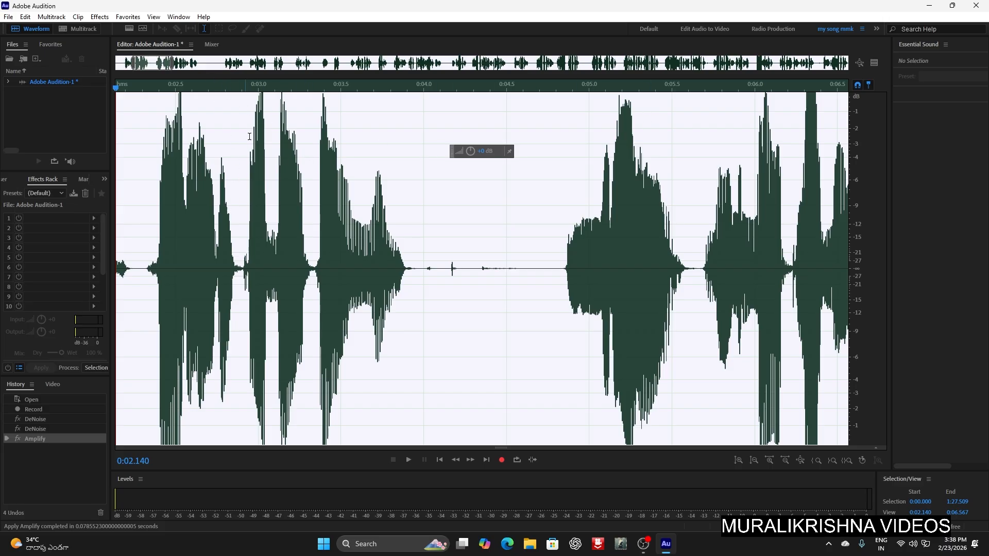
Apply the Multiband Compressor to the entire recording with the Classical Master preset
left_click(98, 17)
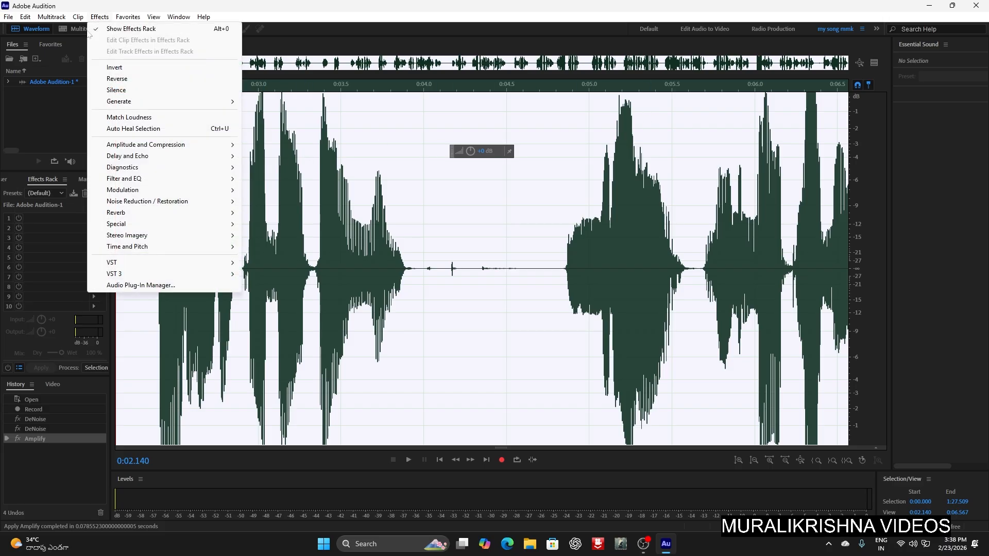
mouse_move(180, 145)
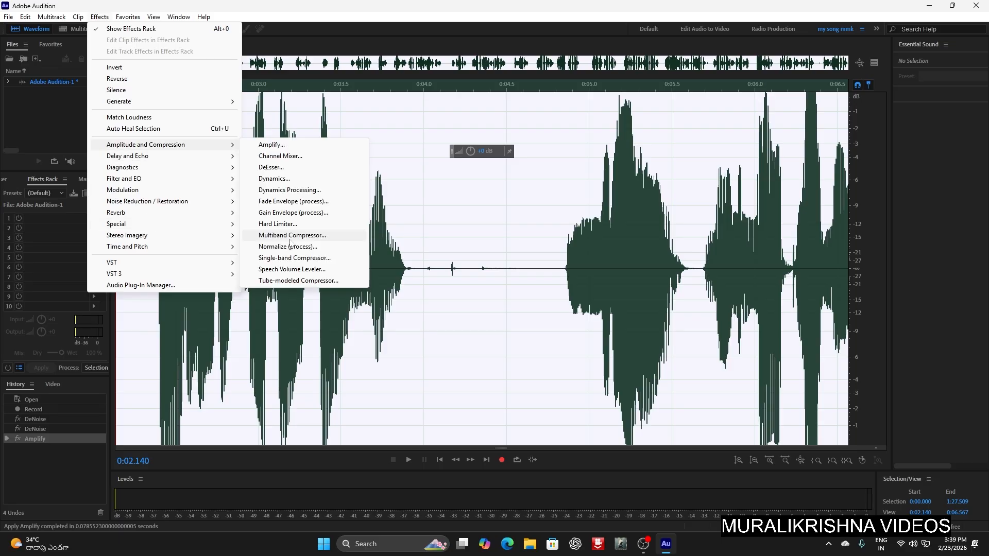
left_click(291, 235)
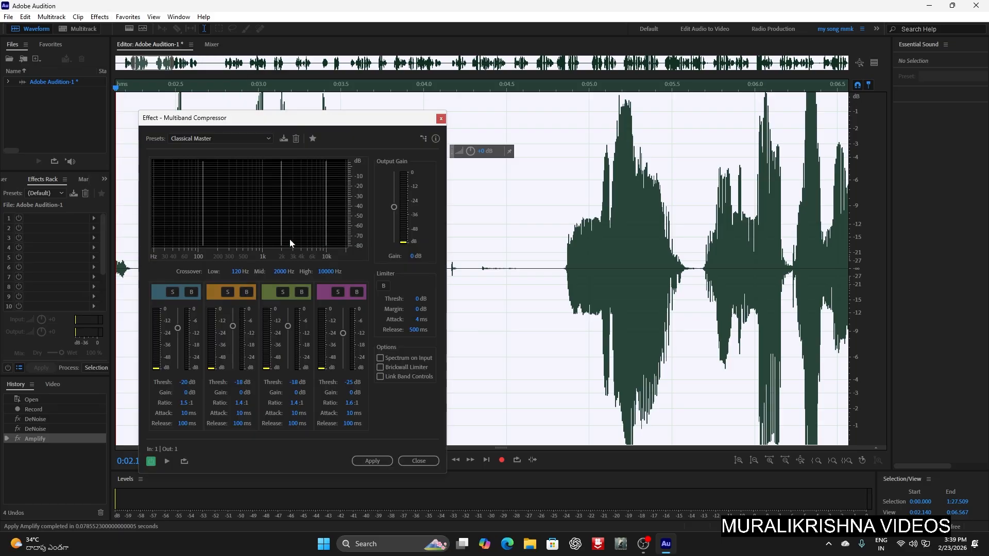
left_click_drag(260, 123, 439, 99)
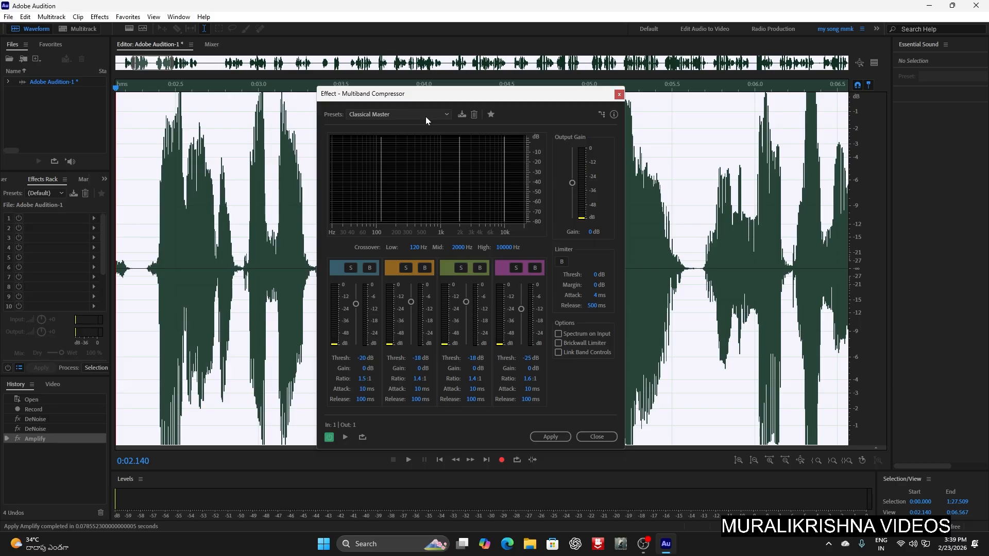
left_click(444, 115)
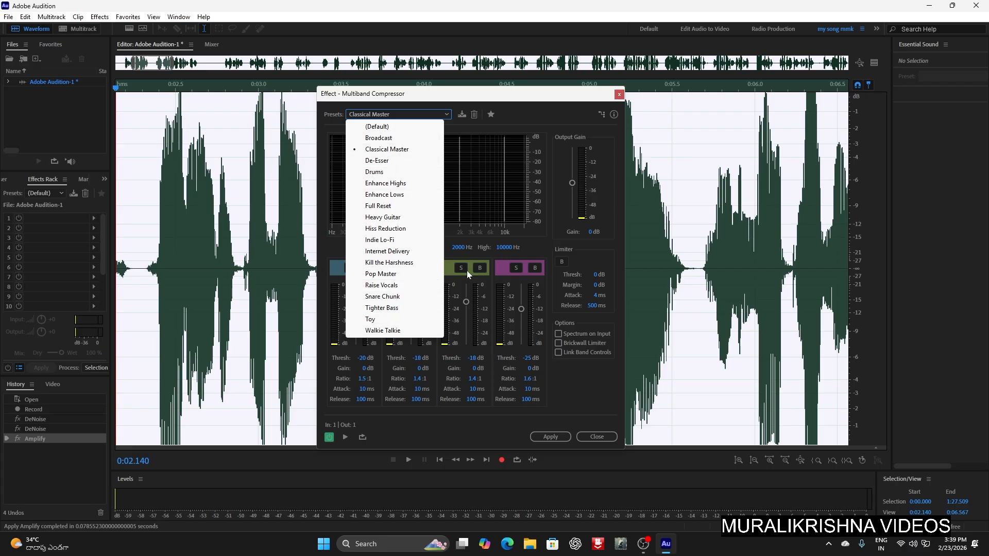
left_click(387, 150)
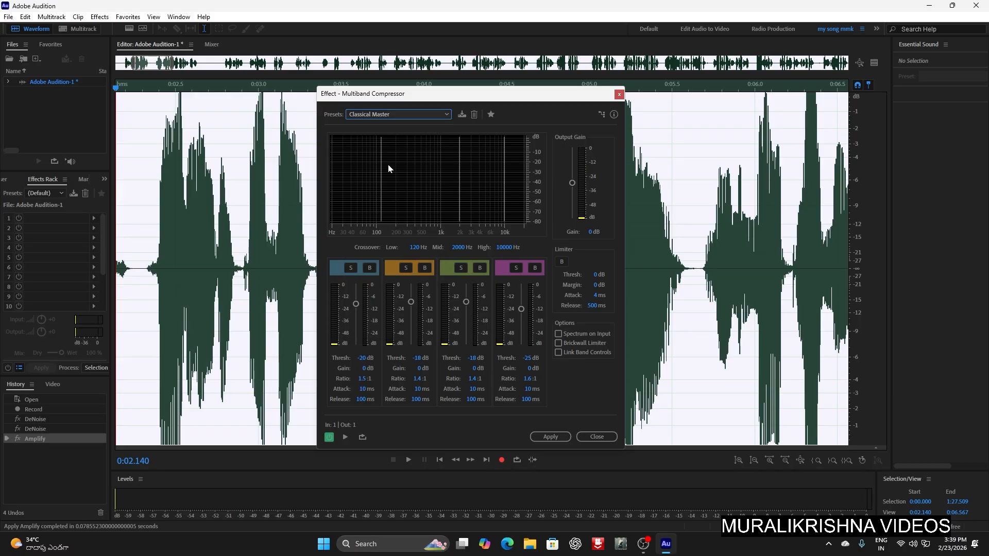
left_click(550, 437)
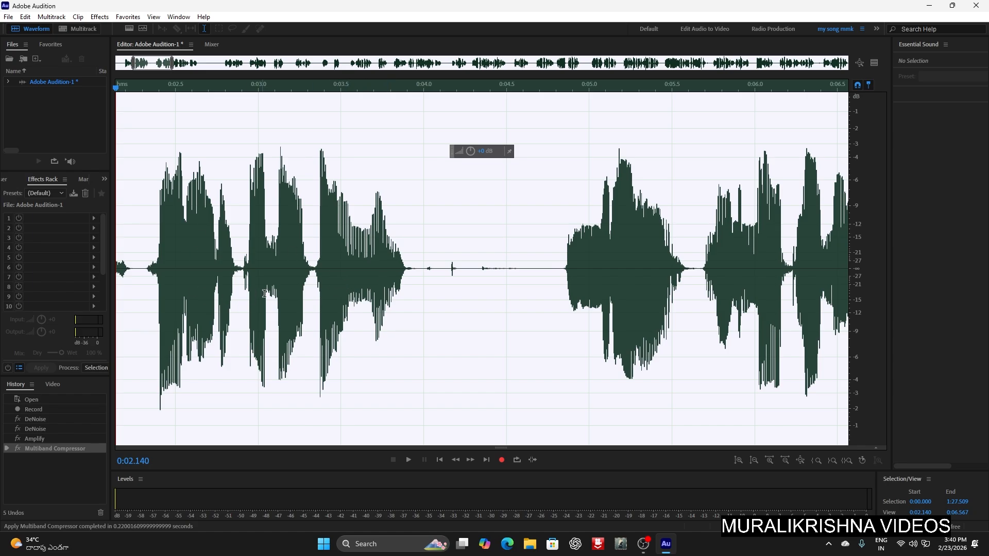
Apply the Hard Limiter to the entire recording with the Limit to -6dB preset
left_click(98, 19)
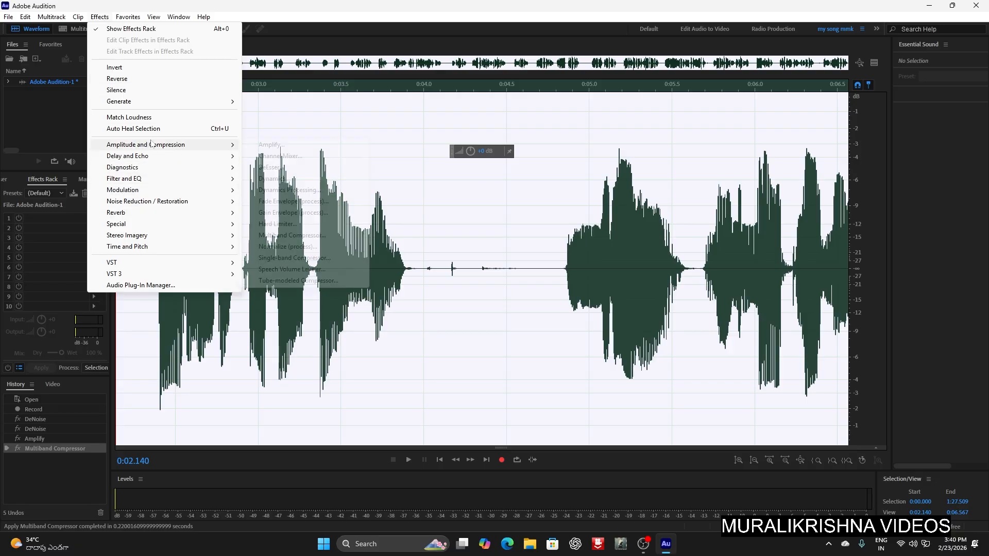
mouse_move(206, 145)
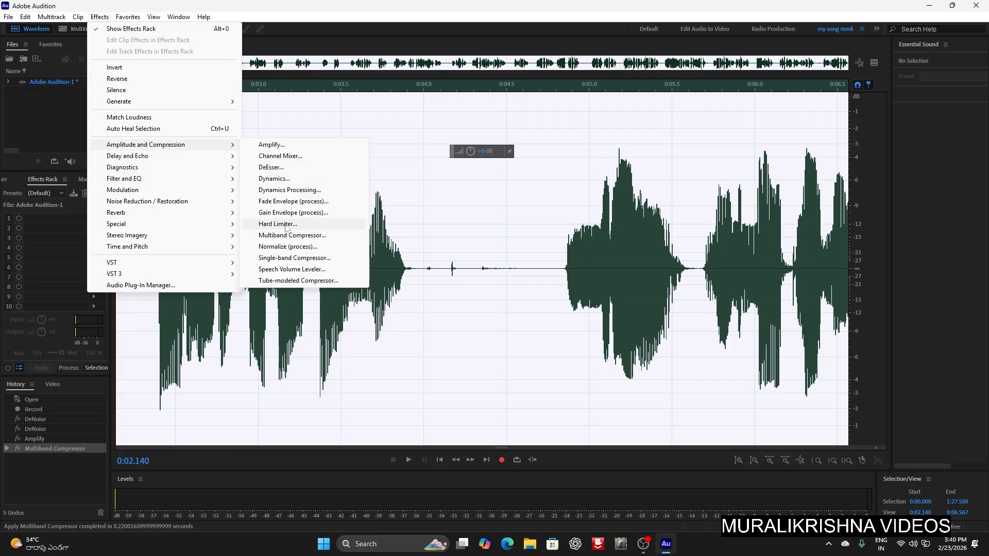
left_click(285, 227)
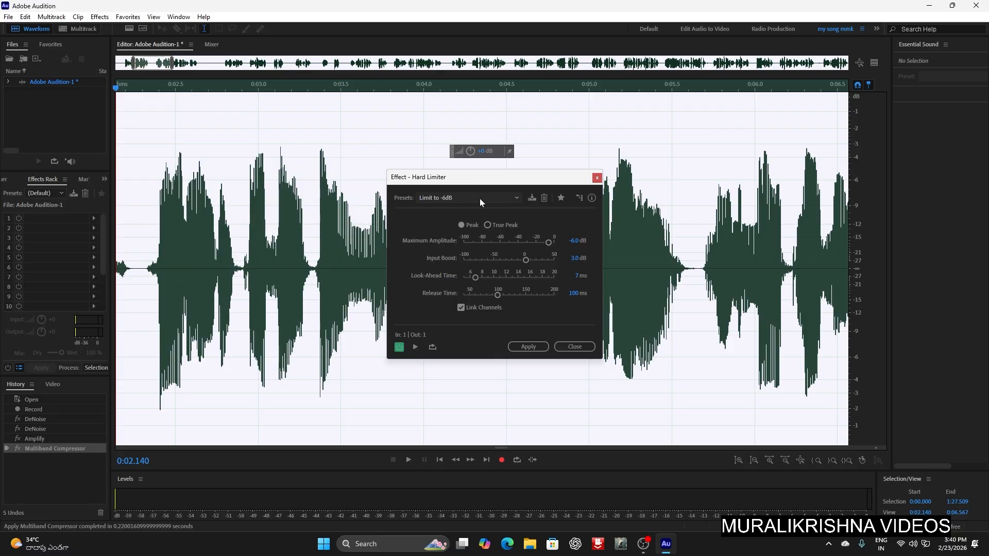
left_click(495, 197)
left_click(493, 198)
left_click(494, 198)
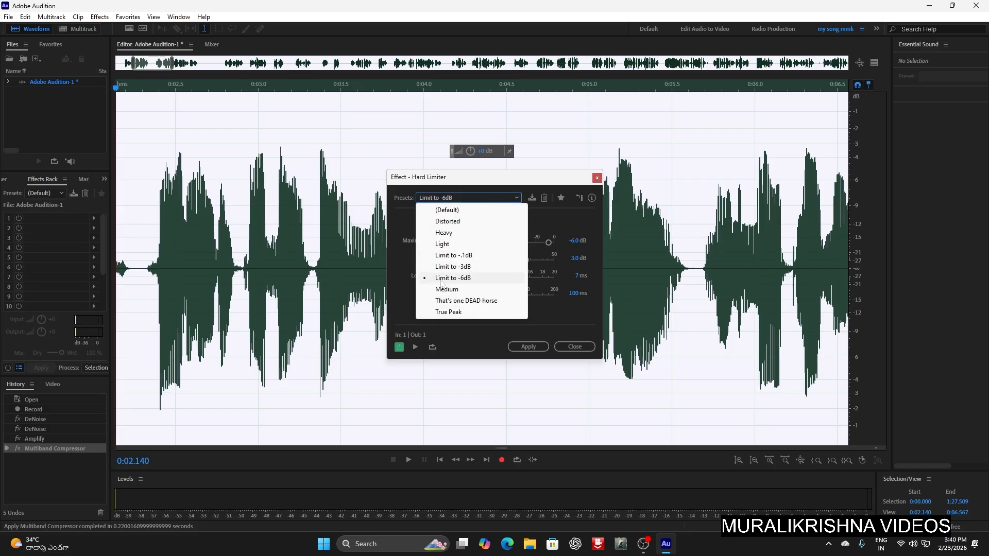
left_click(437, 360)
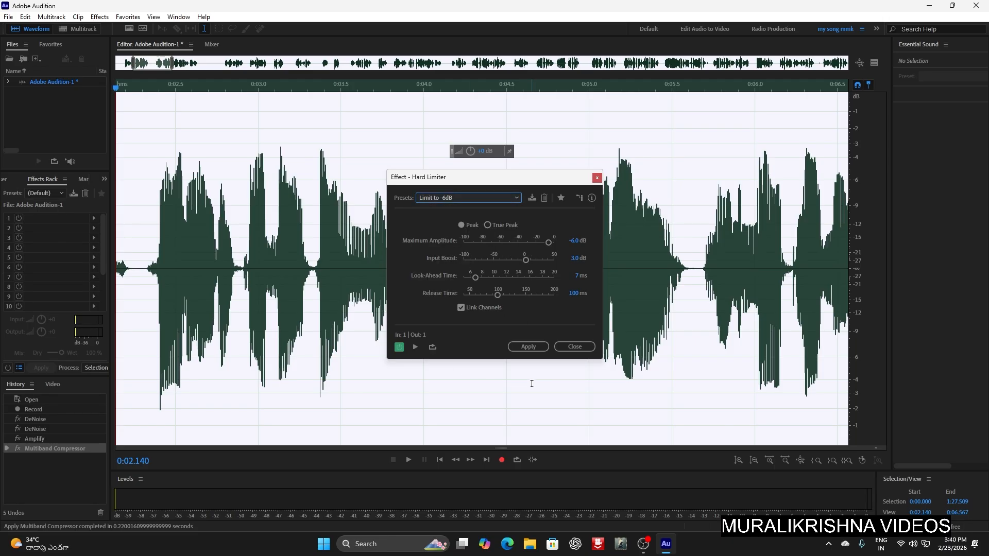
left_click(527, 347)
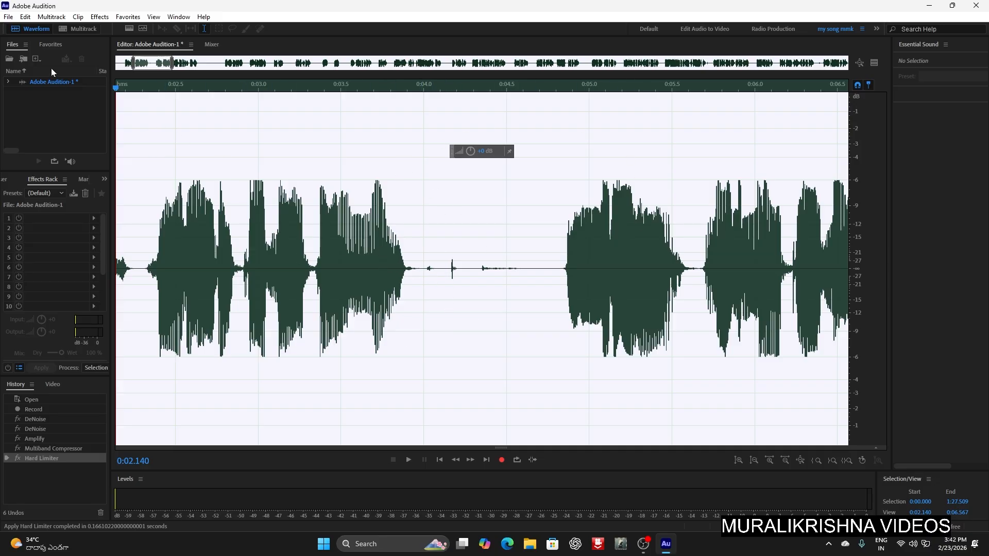
Save the processed recording as Adobe Audition-1.wav in the Downloads folder, using the Wave PCM format
left_click(9, 17)
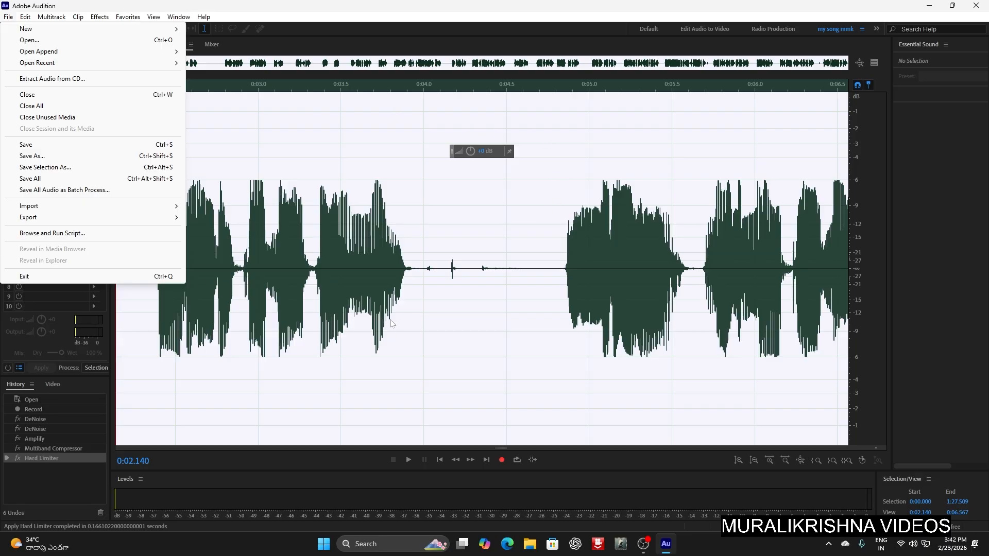
mouse_move(39, 222)
left_click(32, 156)
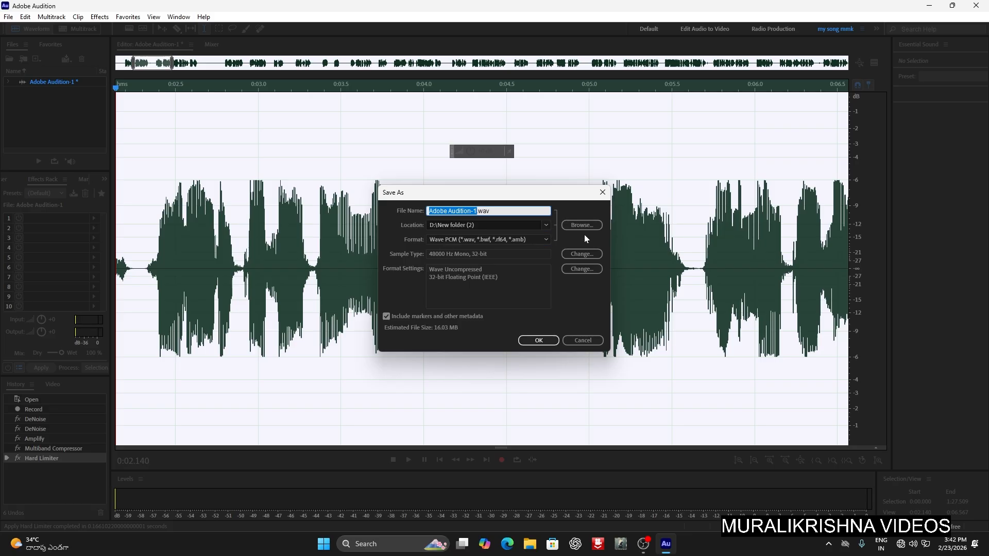
left_click(580, 228)
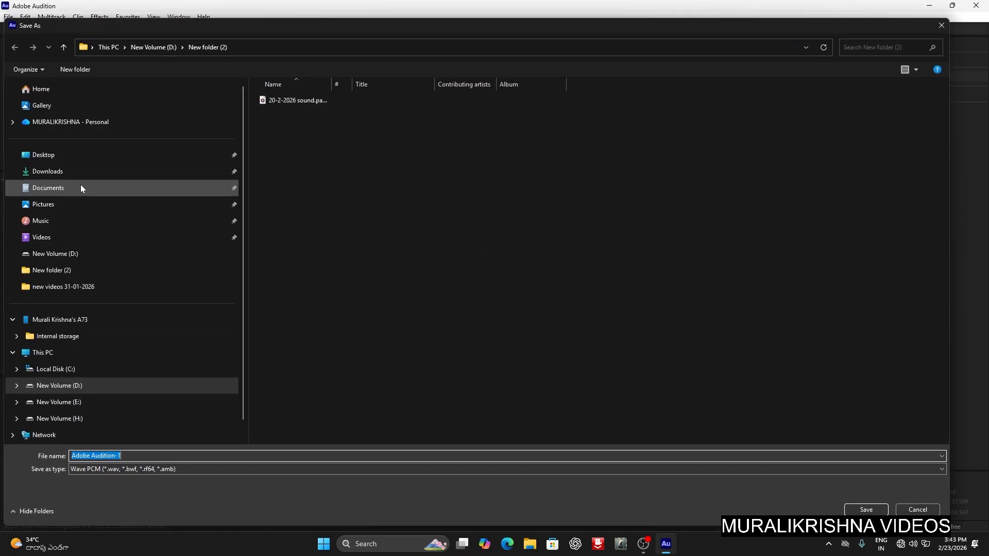
left_click(70, 172)
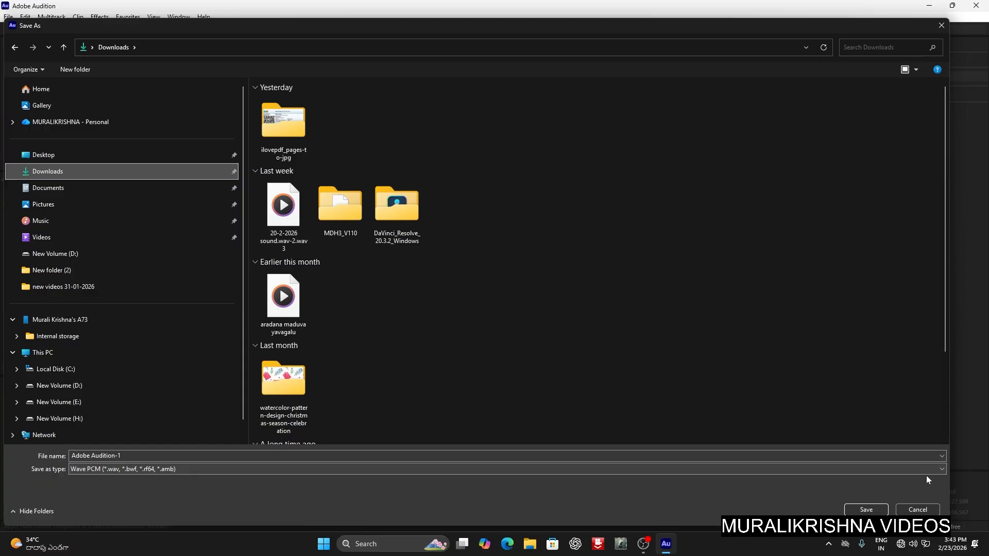
left_click(871, 469)
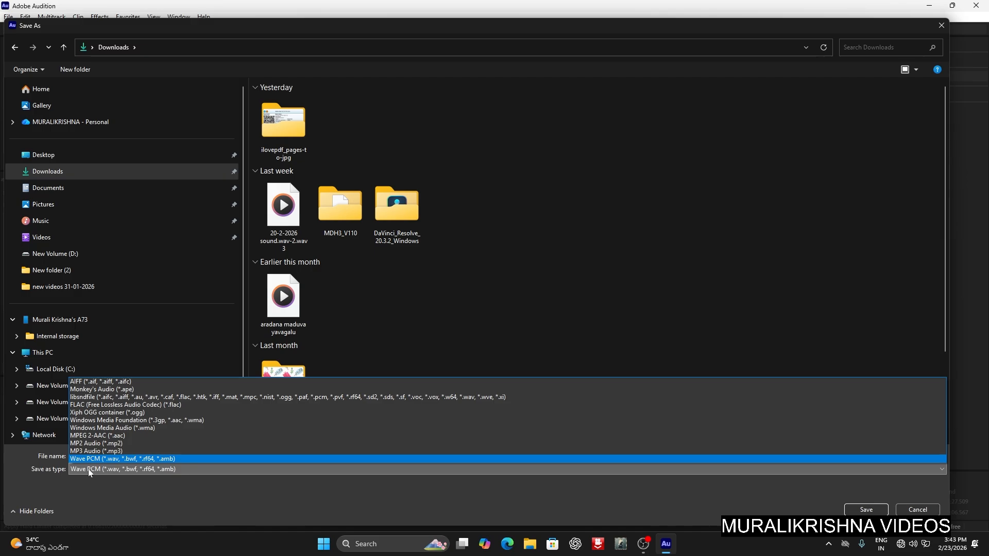
left_click(866, 509)
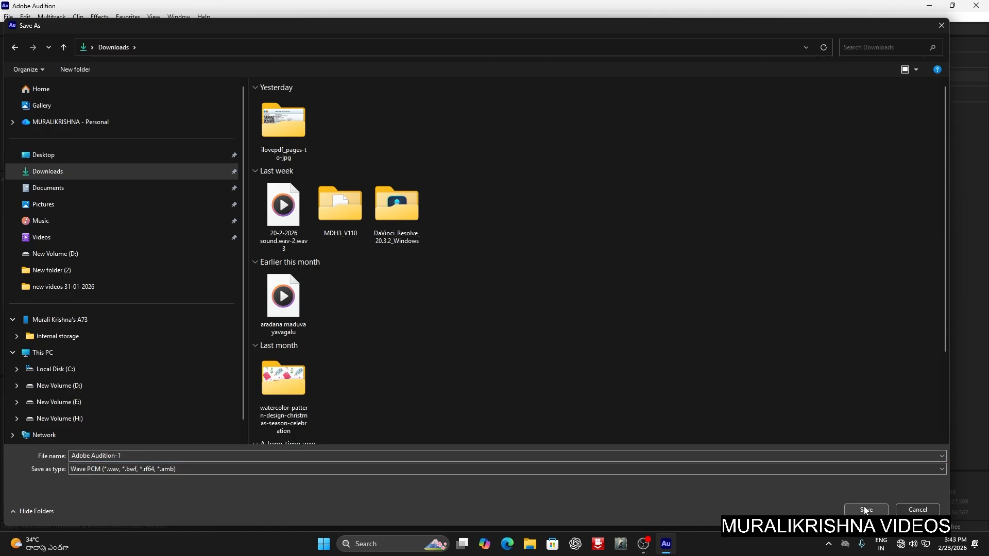
left_click(866, 510)
left_click(543, 337)
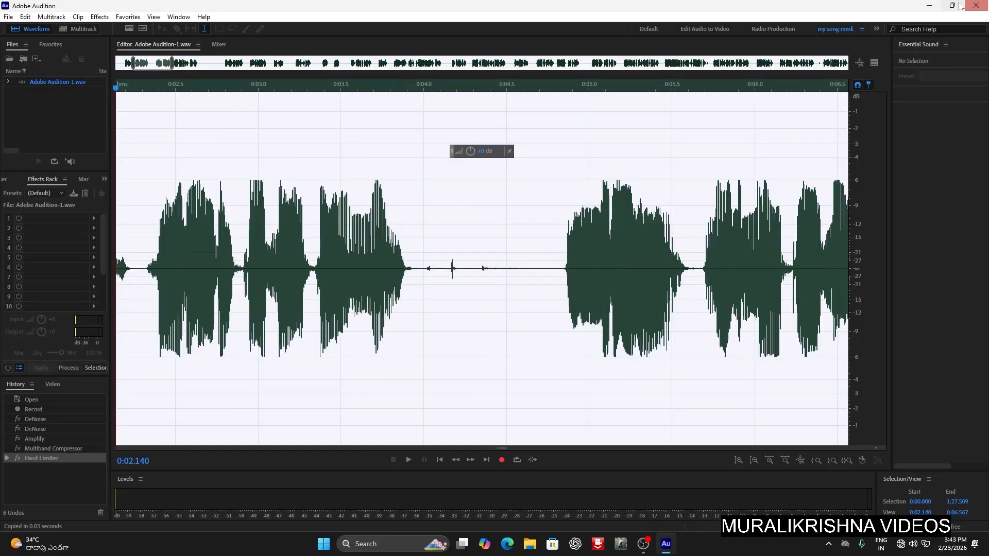
Close Adobe Audition and open the Downloads folder in File Explorer to locate the saved recording
left_click(982, 6)
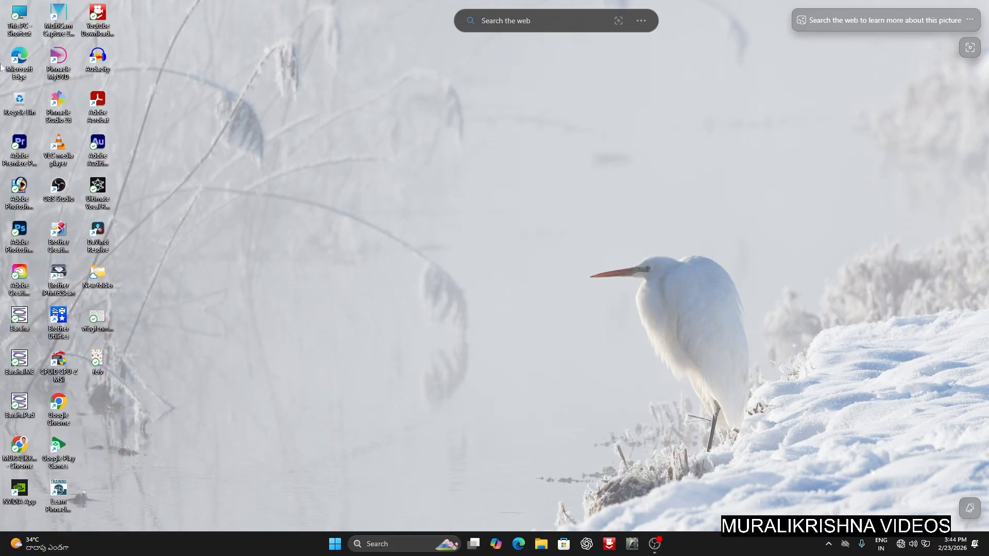
double_click(22, 16)
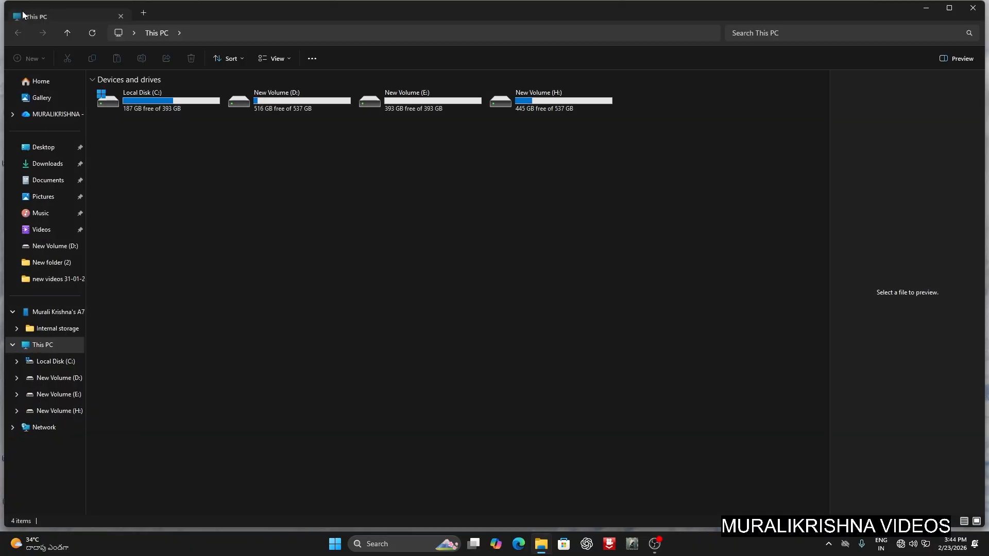
left_click(48, 169)
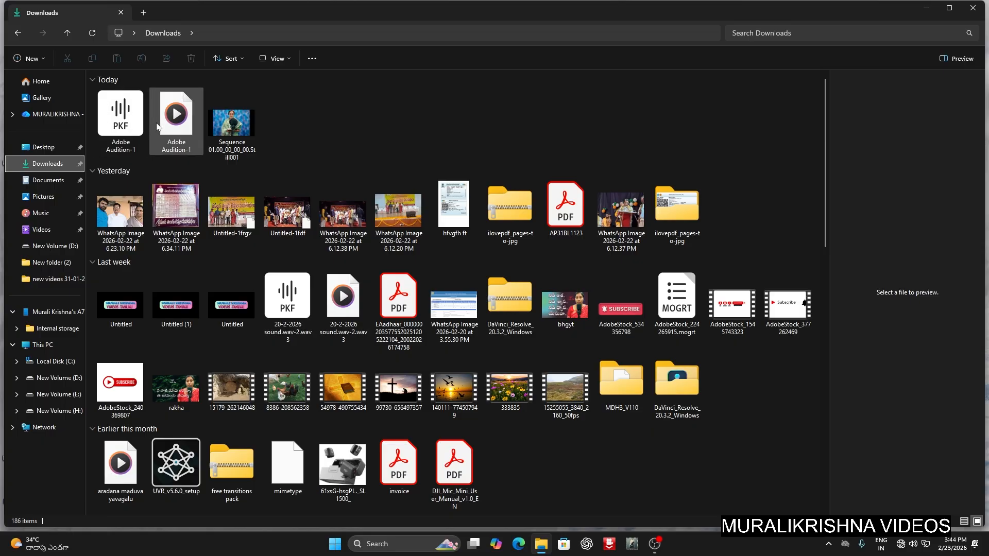
mouse_move(185, 145)
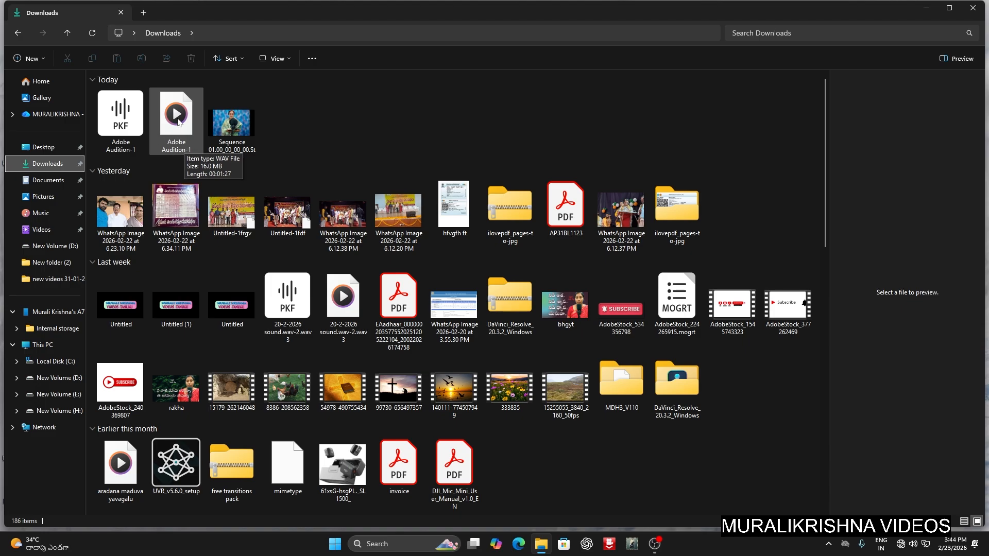
Play the saved Adobe Audition-1 WAV file in Media Player, pause it, and close the player and File Explorer
double_click(177, 122)
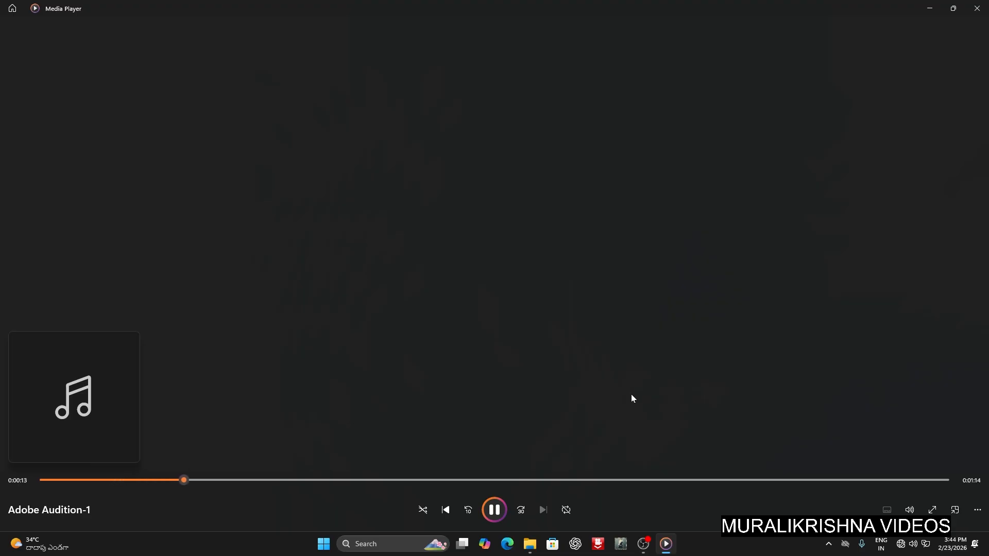
key("space")
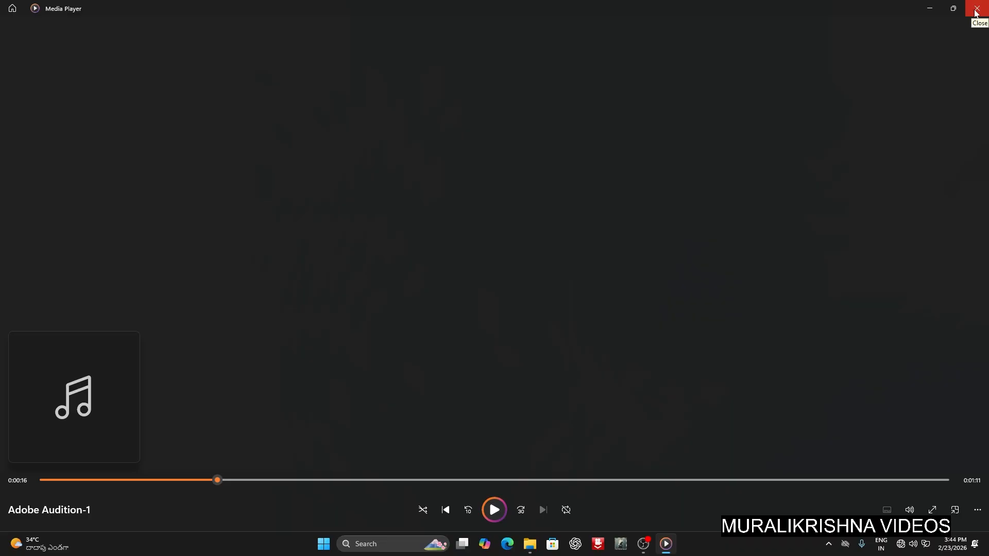
left_click(975, 12)
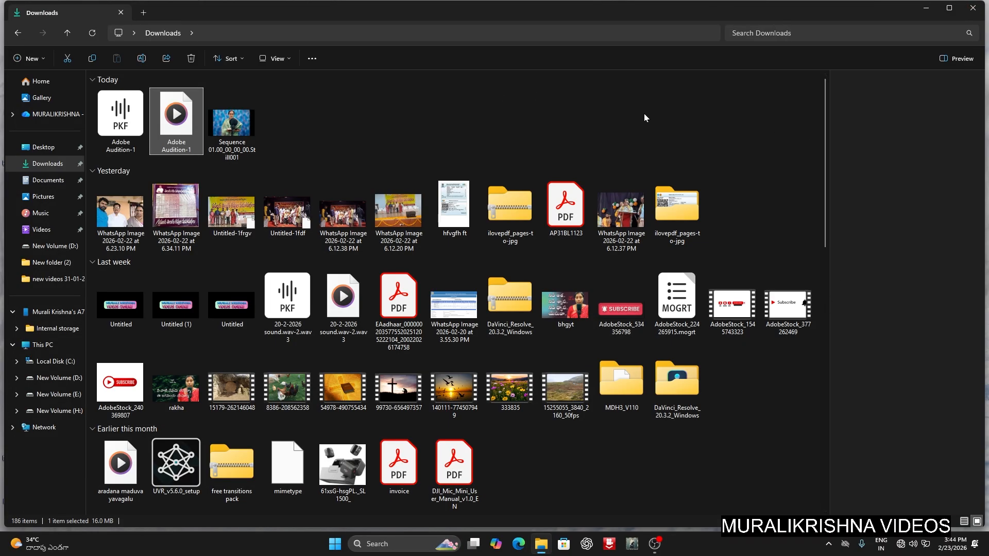
left_click(973, 8)
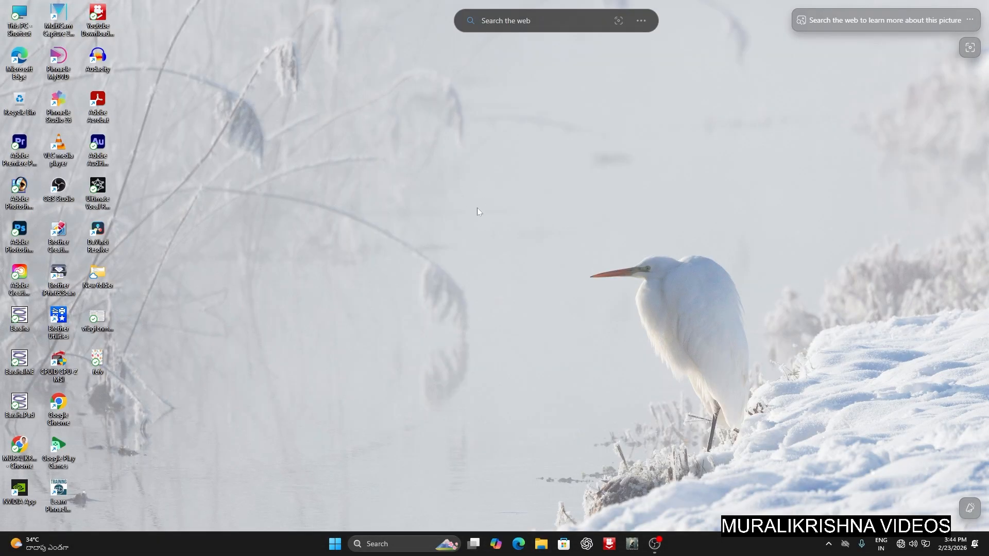
Launch Adobe Audition and open the saved Adobe Audition-1 WAV recording from the Downloads folder
double_click(103, 143)
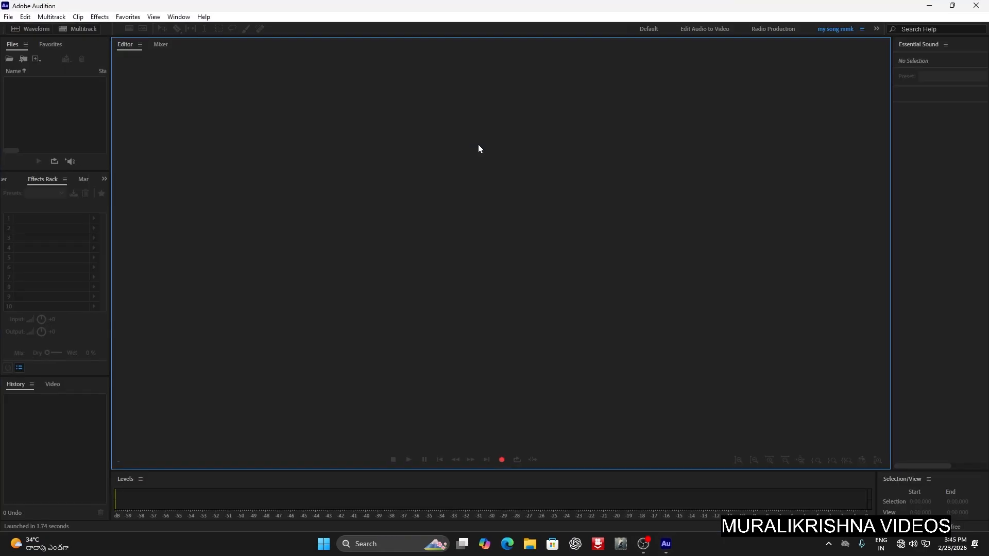
left_click(9, 17)
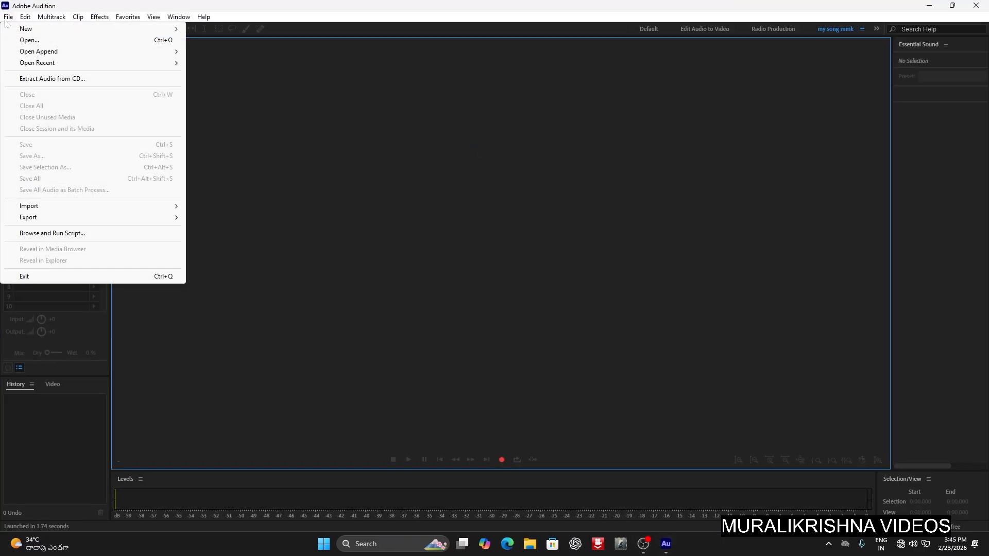
left_click(24, 39)
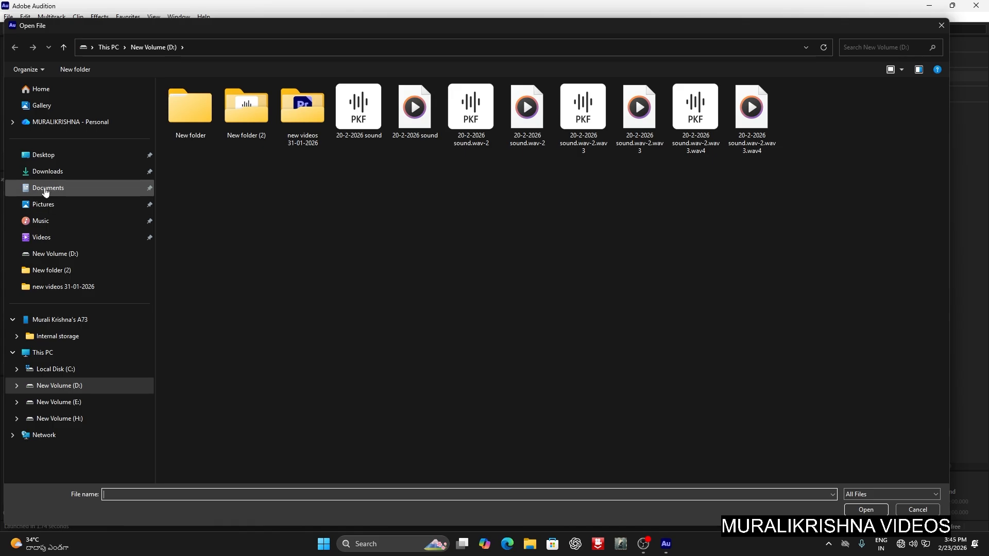
left_click(48, 172)
left_click(245, 126)
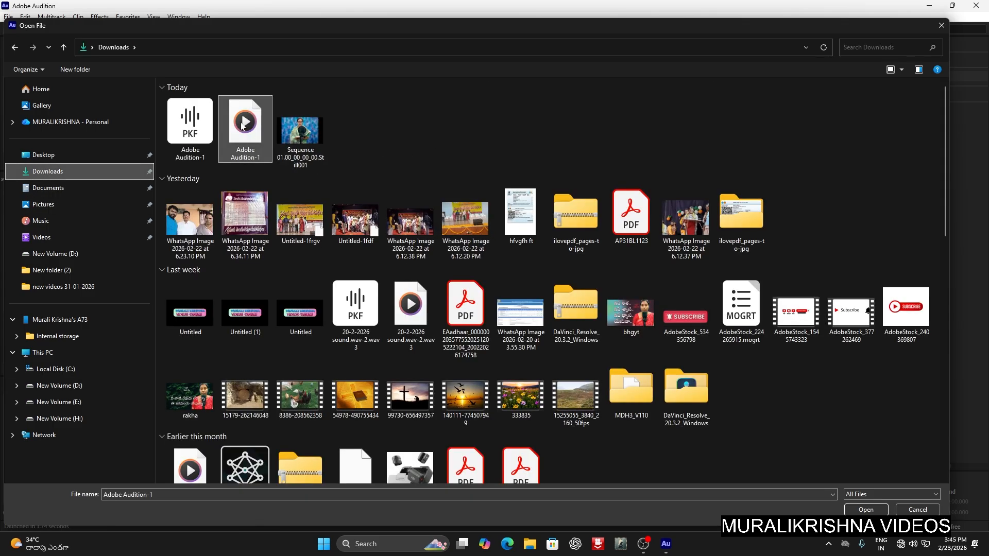
left_click(866, 510)
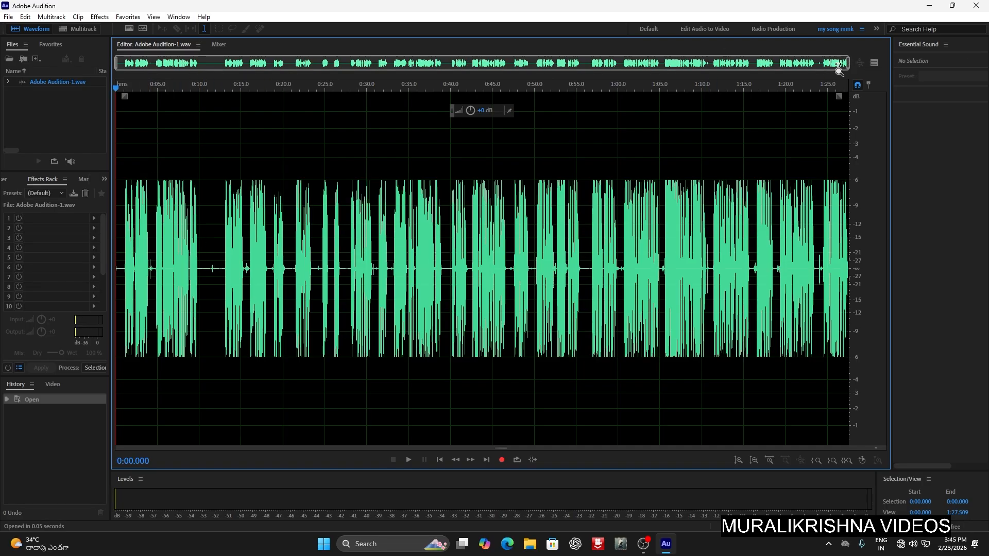
Delete the silent first second of the recording, plus the pause from 0:02.947 to 0:03.804
left_click_drag(840, 63, 199, 126)
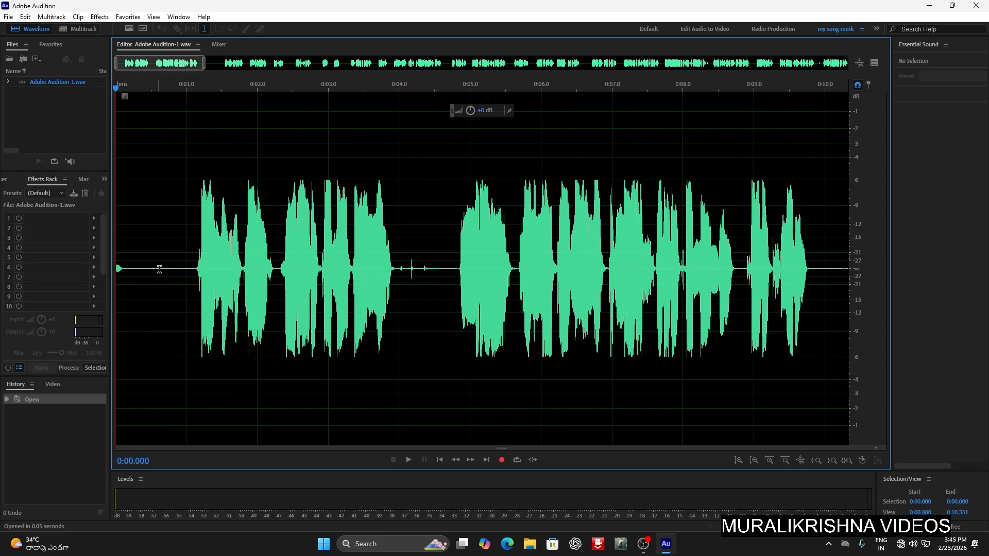
left_click_drag(184, 268, 116, 269)
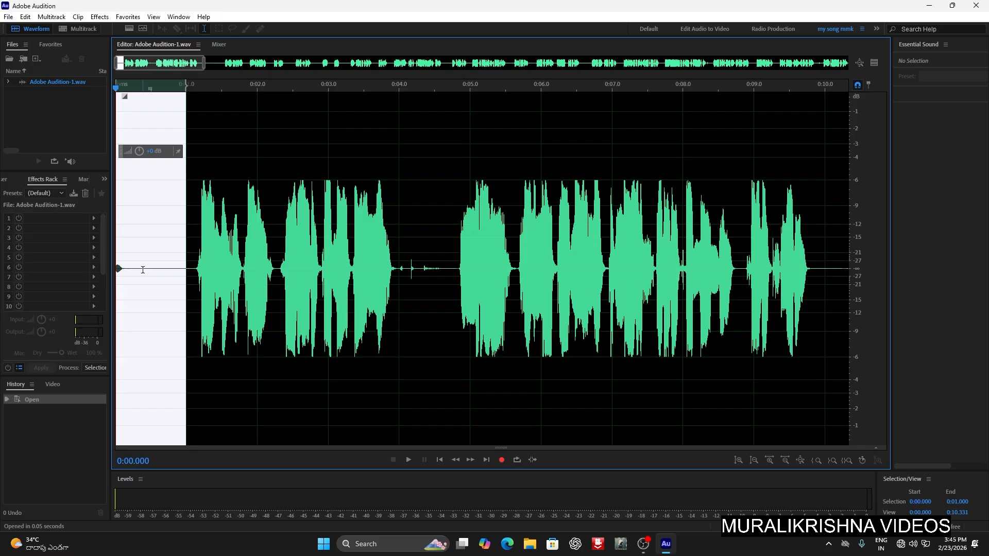
key("Delete")
left_click_drag(324, 268, 384, 273)
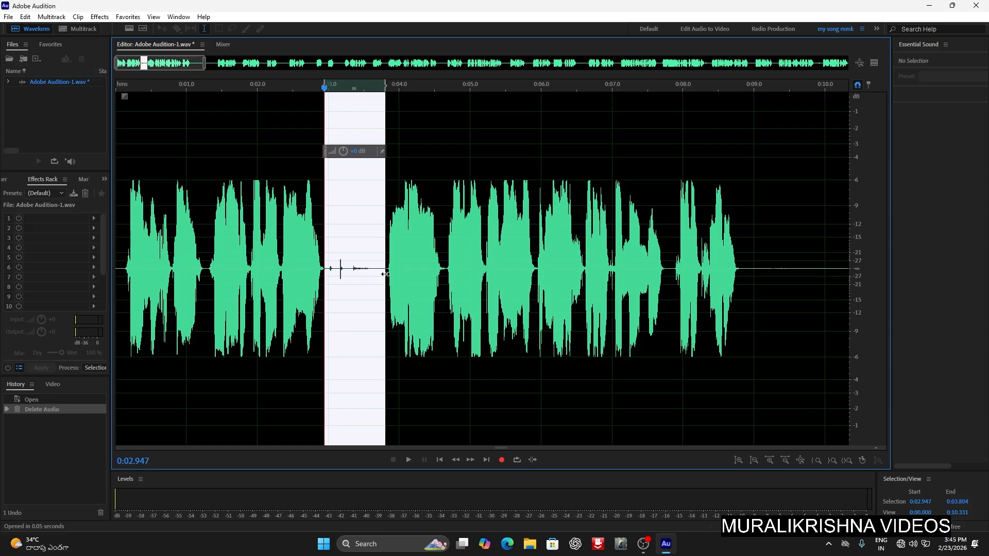
key("Delete")
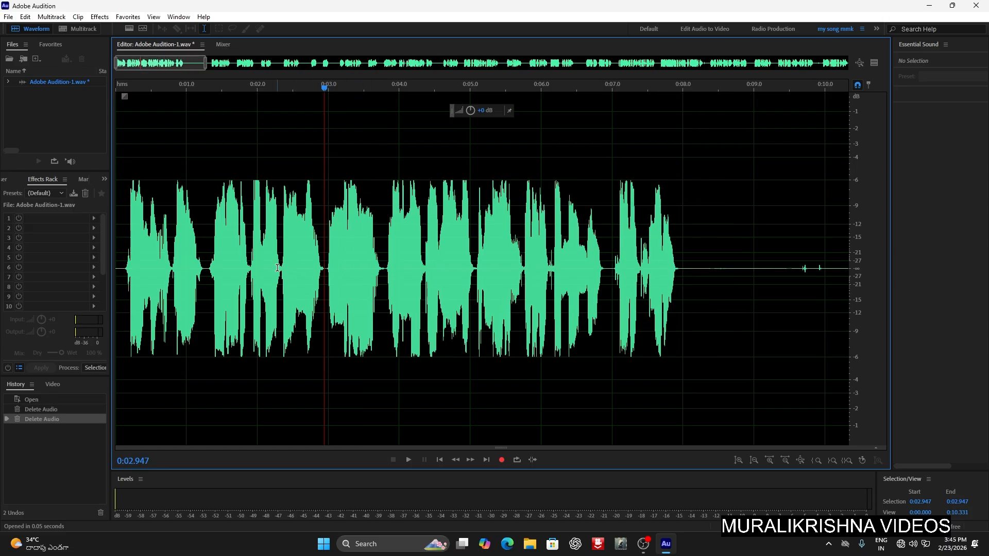
Delete the pauses from 0:08.000 to about 0:11.2, from 0:10.255 to 0:10.937, and from 0:12.389 to 0:13.137
left_click_drag(158, 64, 185, 64)
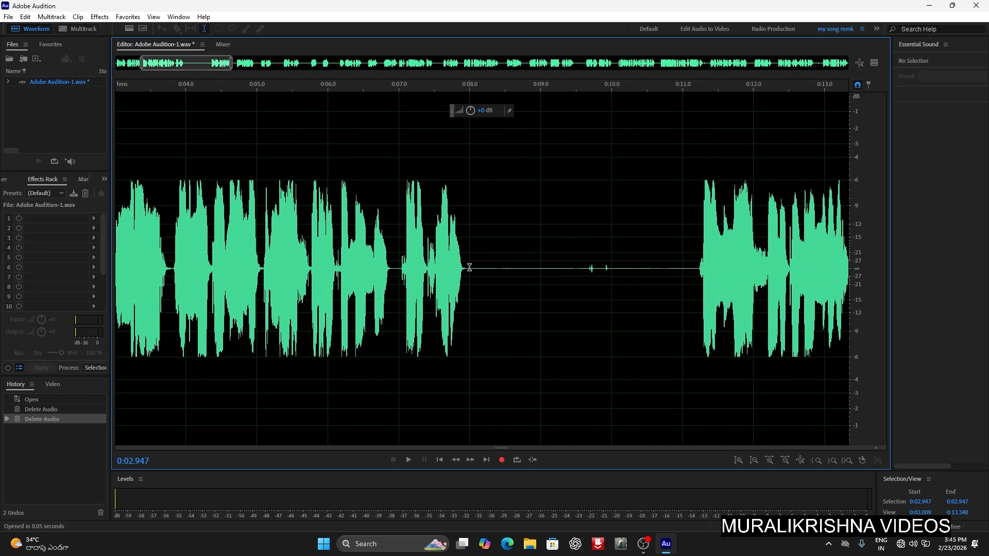
left_click_drag(469, 267, 696, 273)
key("Delete")
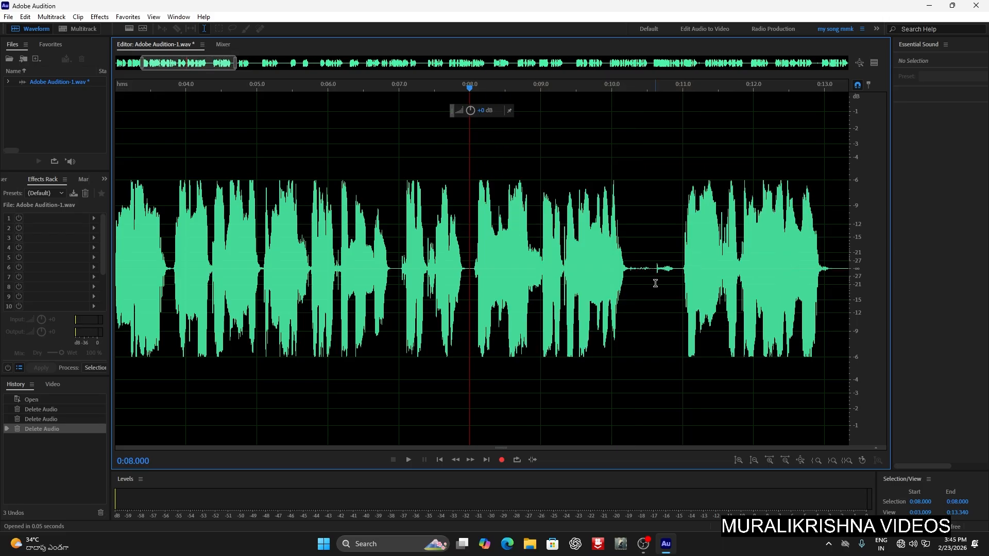
left_click_drag(630, 268, 678, 276)
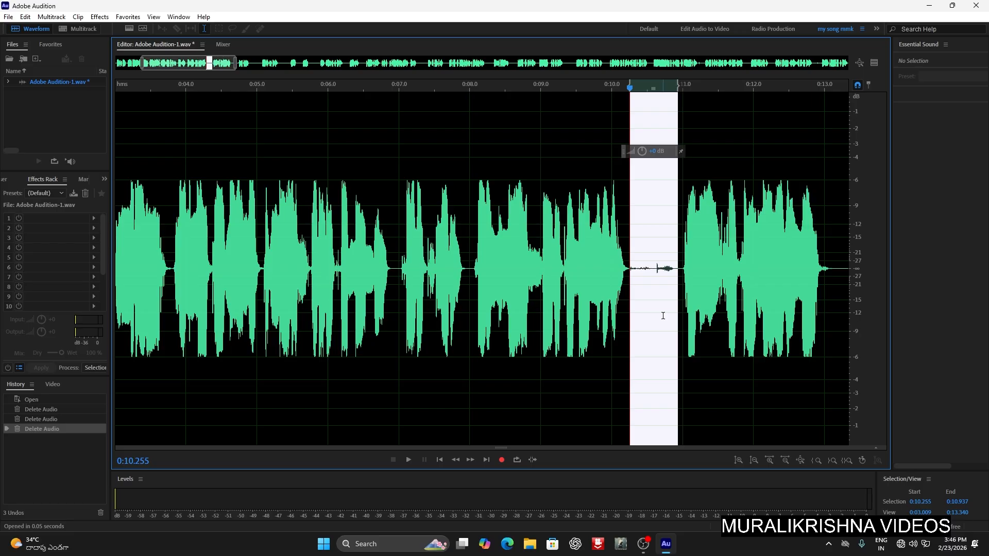
key("Delete")
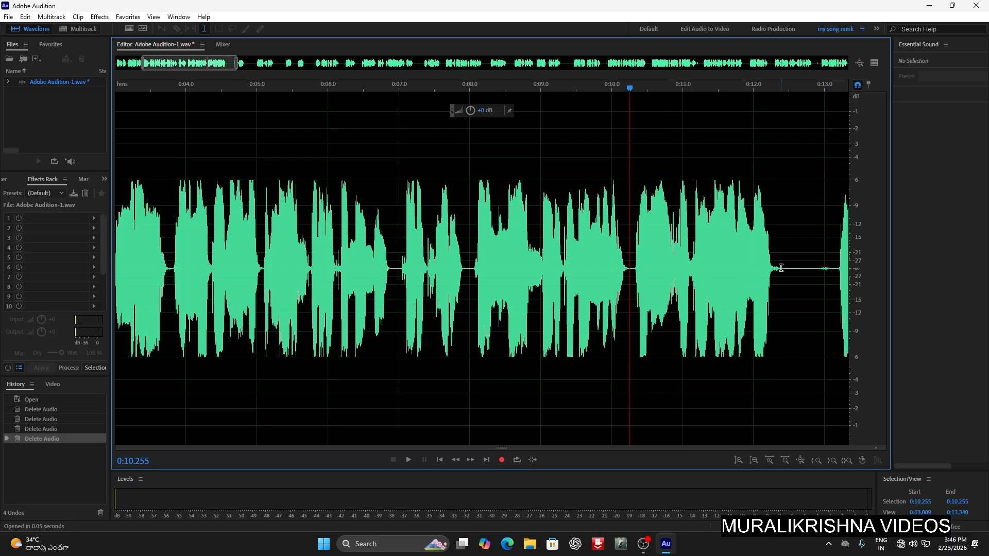
left_click_drag(781, 269, 834, 269)
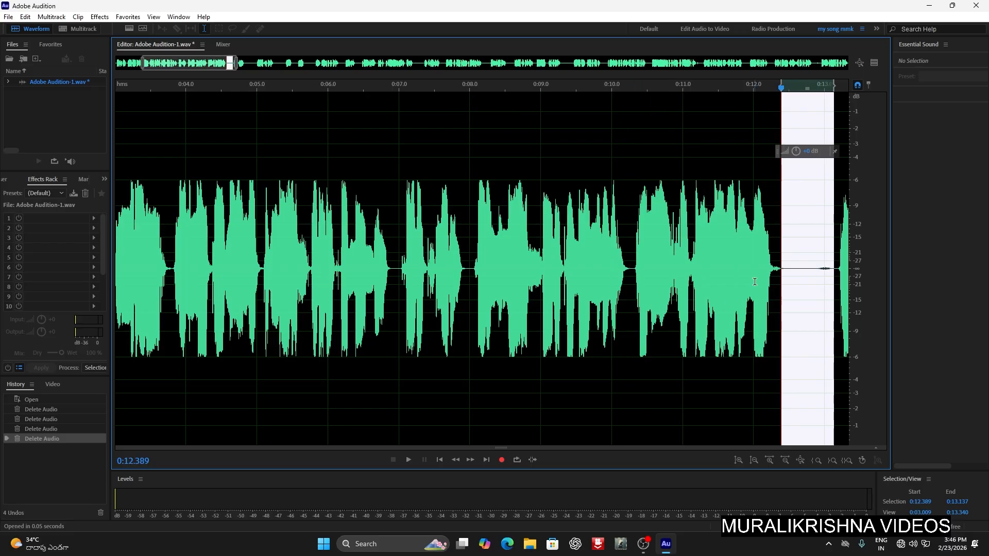
key("Delete")
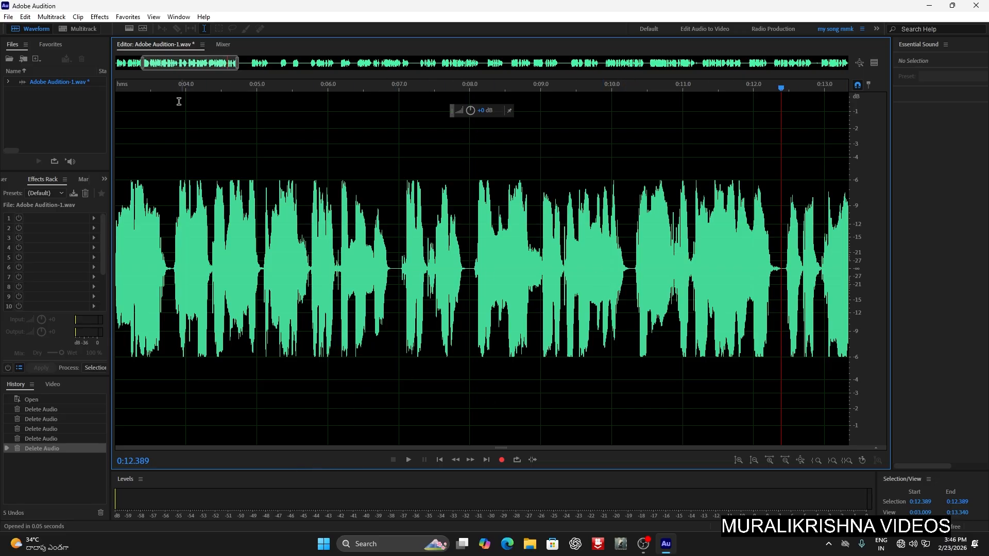
Silence the small noise between 0:13.613 and 0:13.809 without shortening the recording
left_click_drag(199, 62, 253, 63)
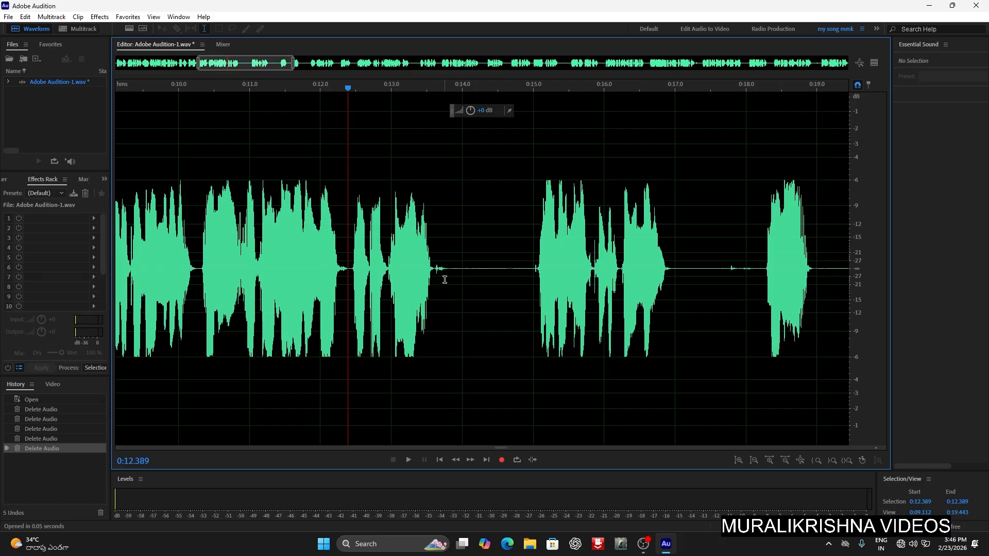
left_click_drag(435, 268, 449, 269)
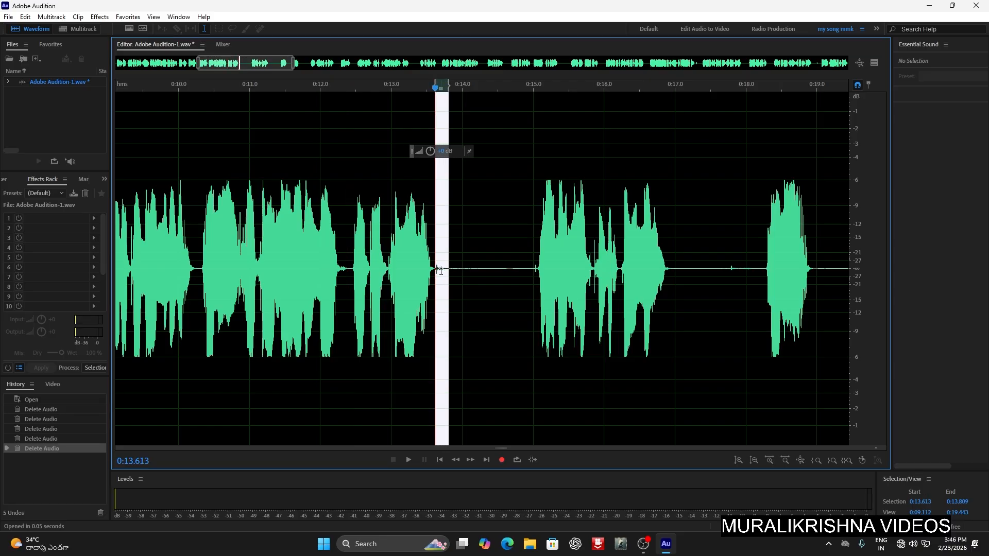
right_click(442, 268)
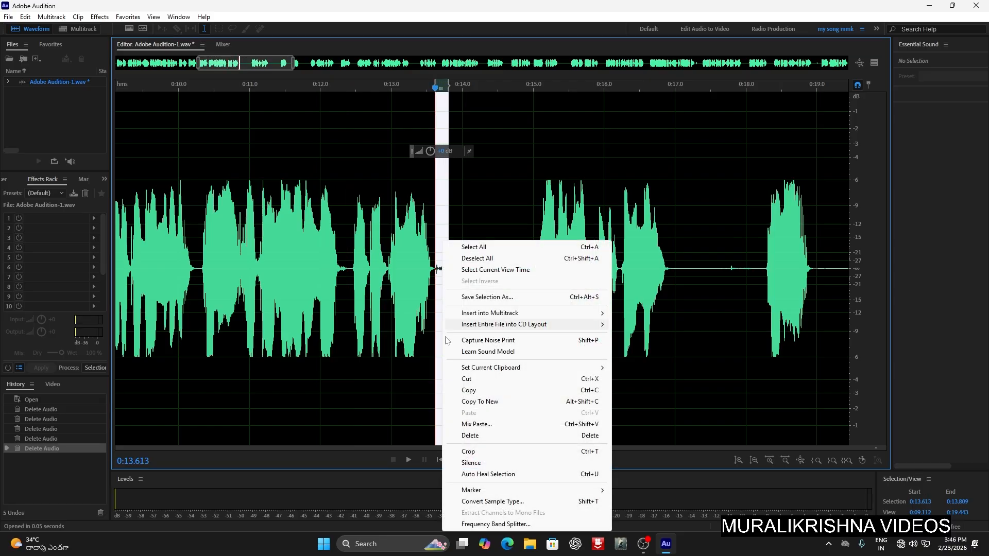
left_click(475, 463)
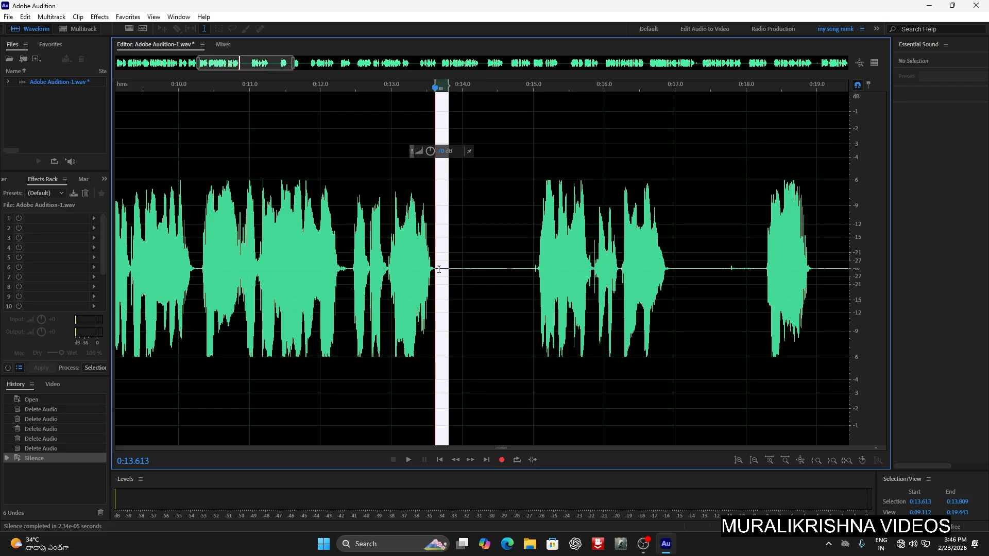
Delete the pauses from 0:13.657 to 0:14.935 and from 0:15.639 to 0:16.931, plus the next two pauses between words, the second starting at 0:17.244
left_click_drag(438, 268, 528, 286)
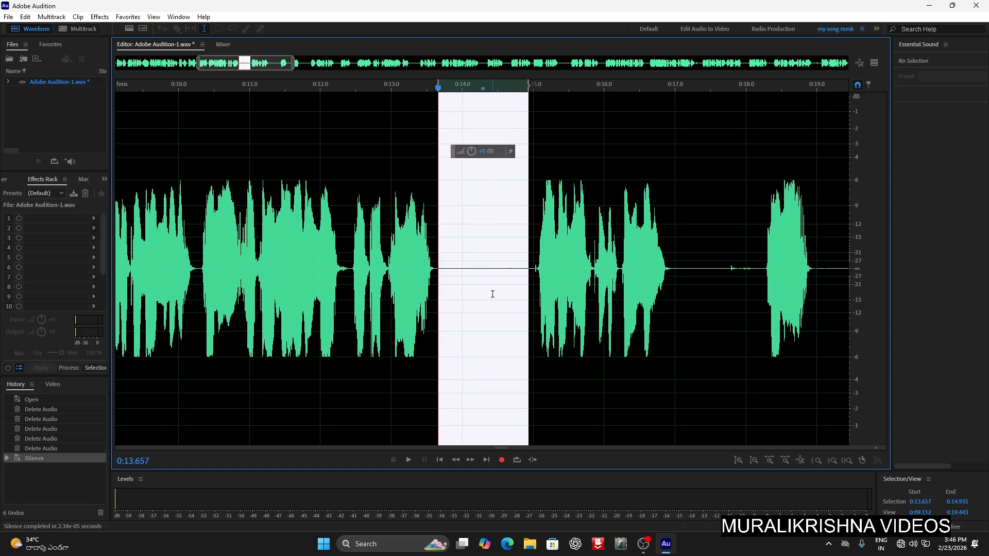
key("Delete")
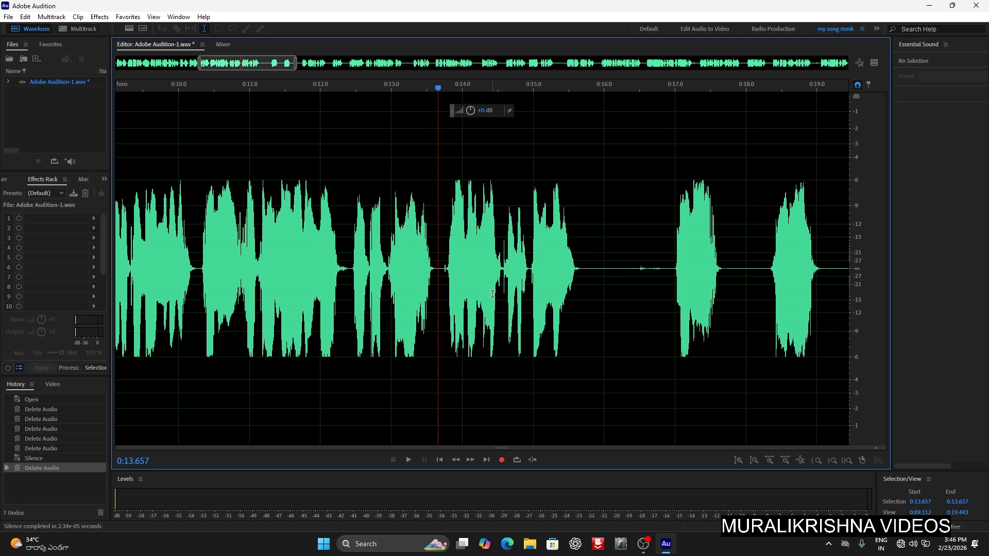
left_click(579, 268)
left_click_drag(580, 267, 670, 275)
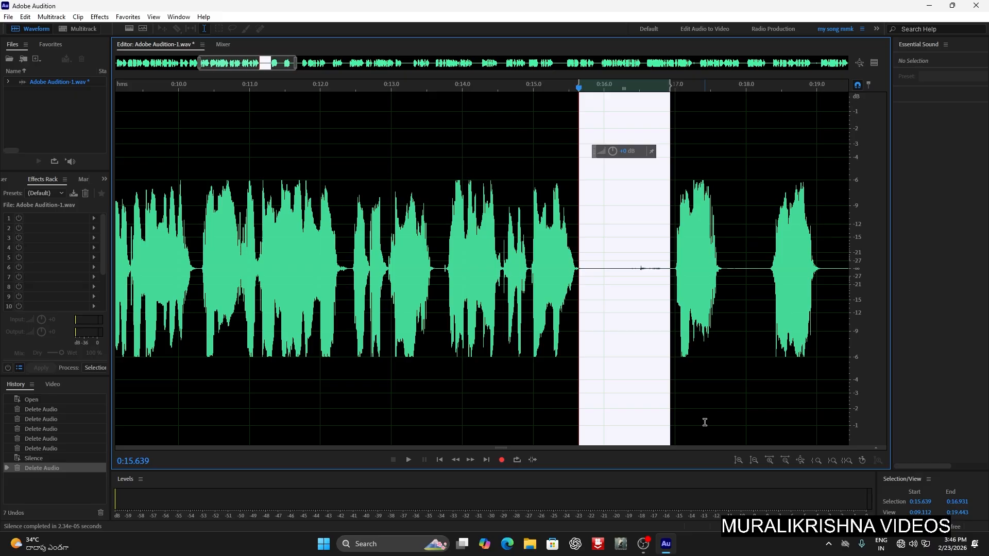
key("Delete")
left_click_drag(634, 270, 765, 271)
key("Delete")
key("Delete")
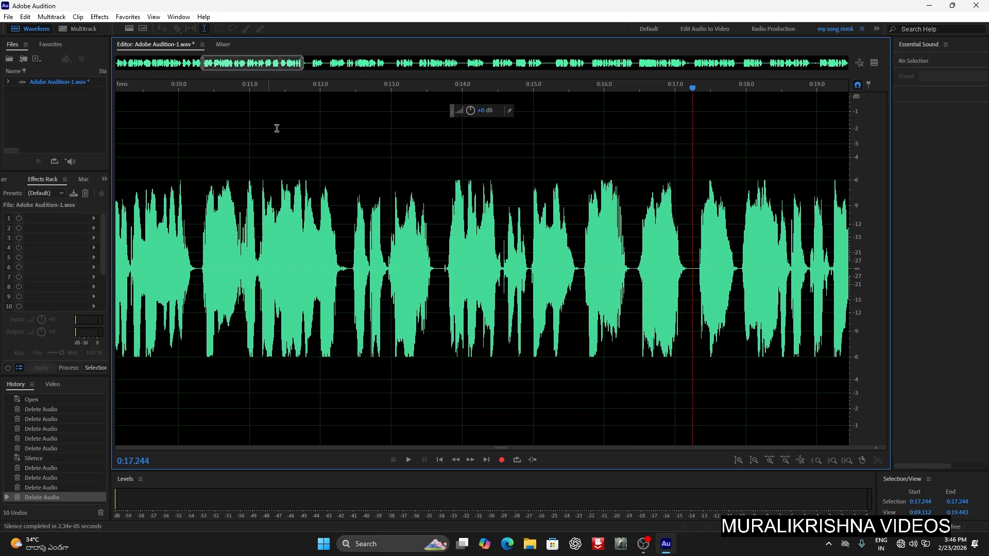
Silence the click and breath noise between 1:12.787 and 1:13.694 near the end of the recording, then clear the selection
left_click_drag(253, 63, 818, 95)
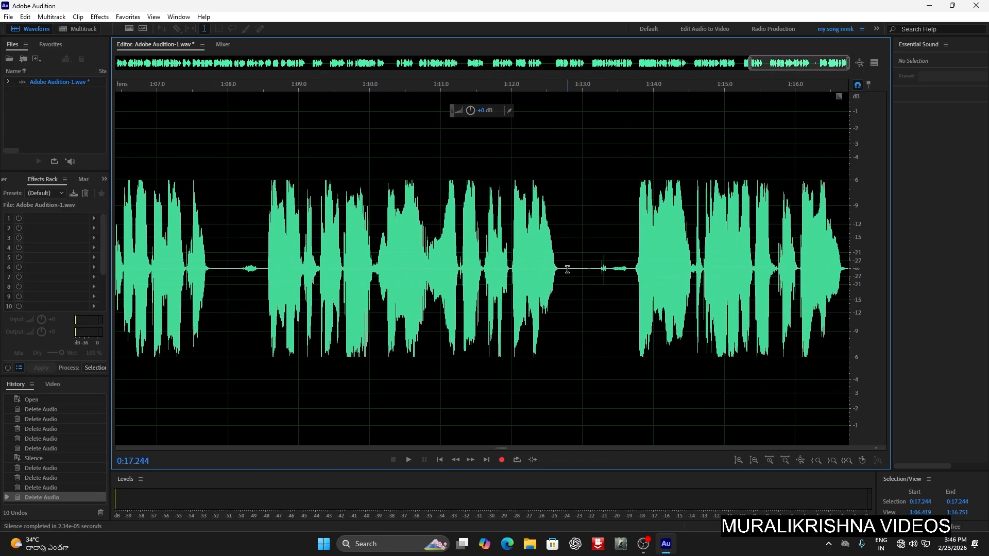
left_click_drag(567, 269, 632, 270)
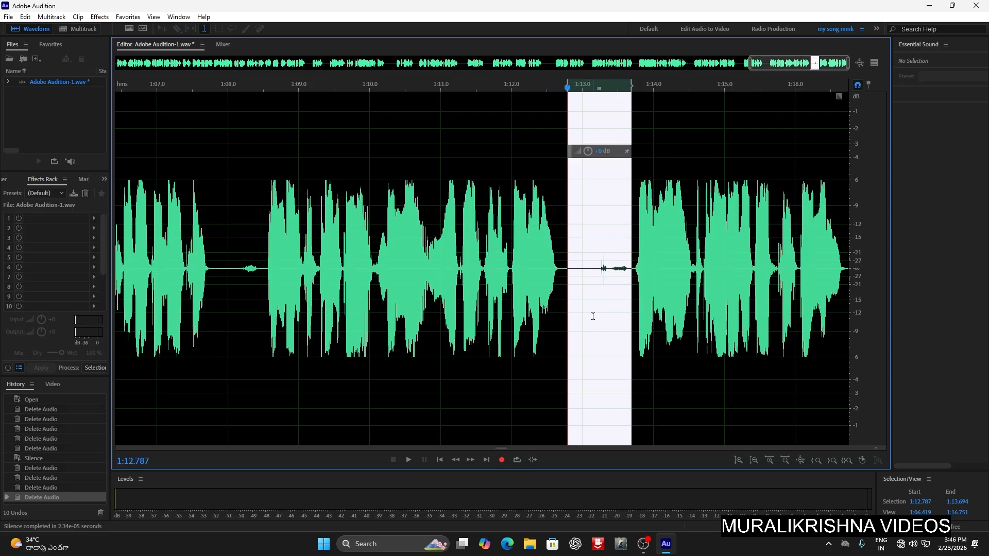
right_click(594, 218)
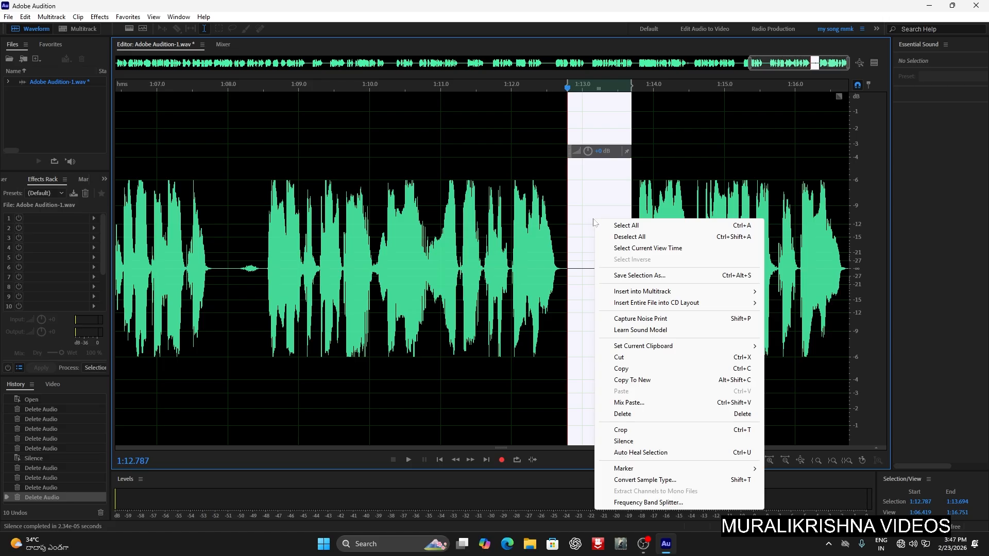
left_click(640, 444)
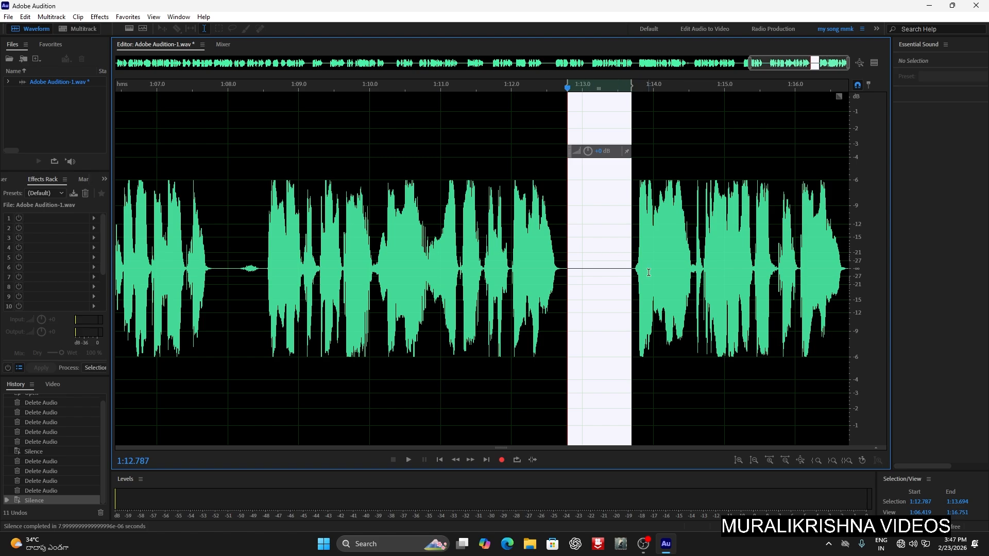
left_click(676, 392)
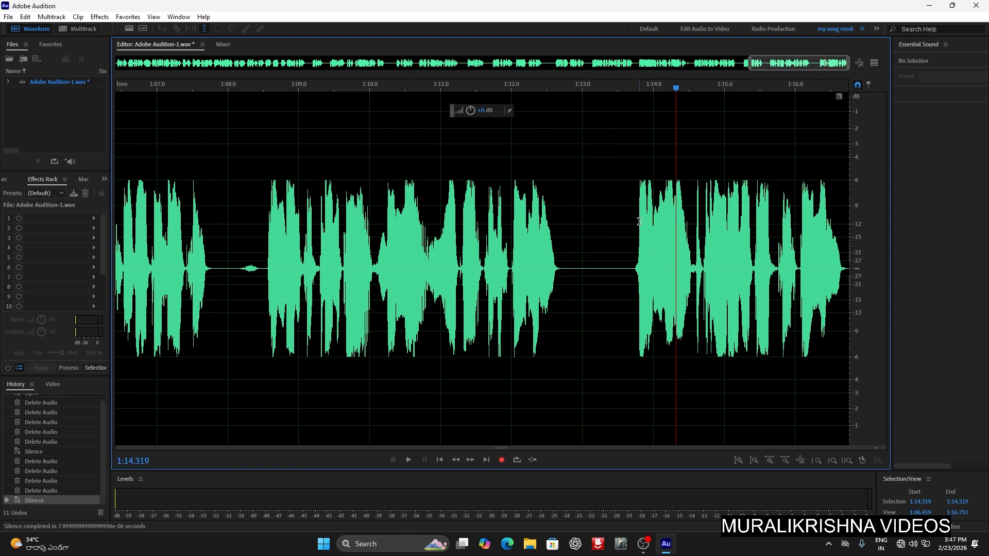
Save the edited recording over the existing Adobe Audition-1.wav file and close Adobe Audition
left_click(9, 17)
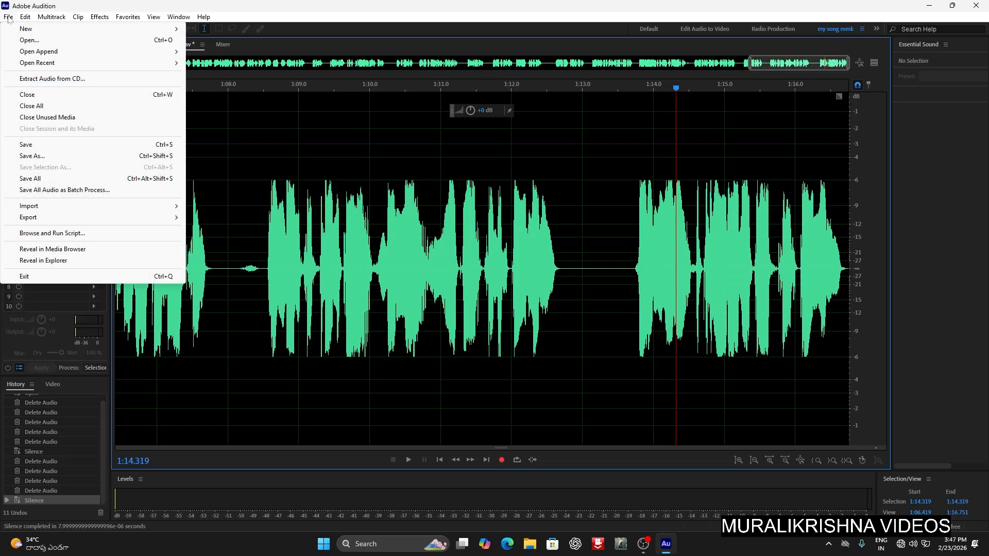
left_click(27, 145)
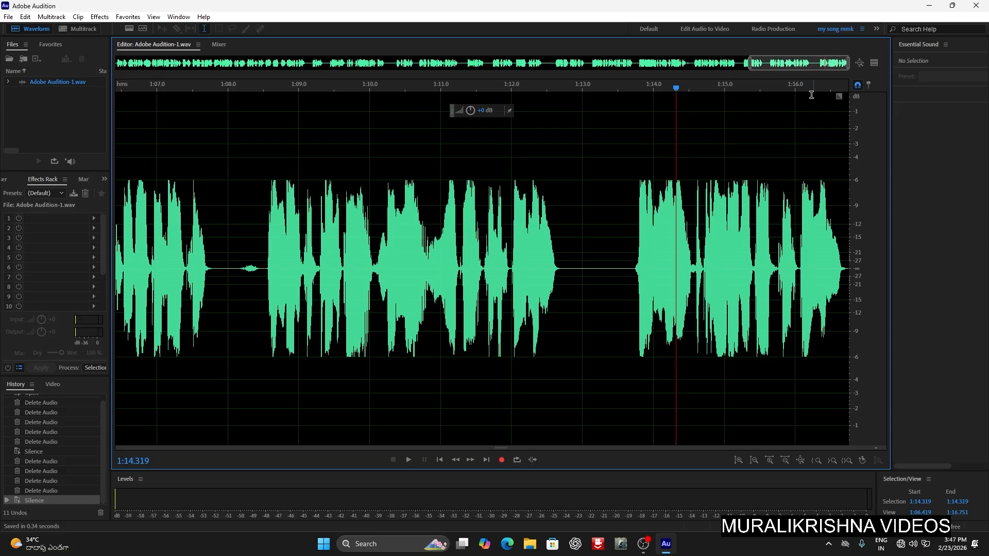
left_click(980, 5)
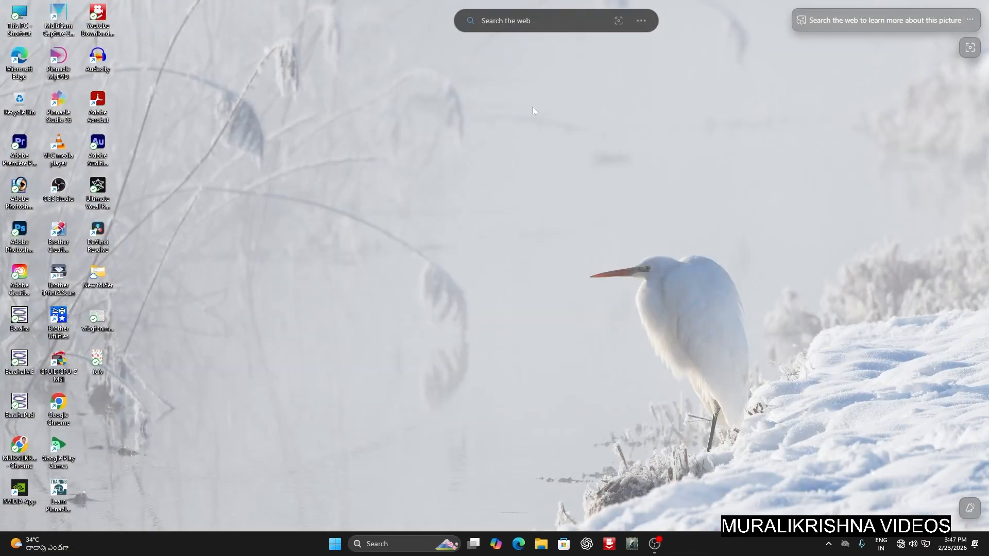